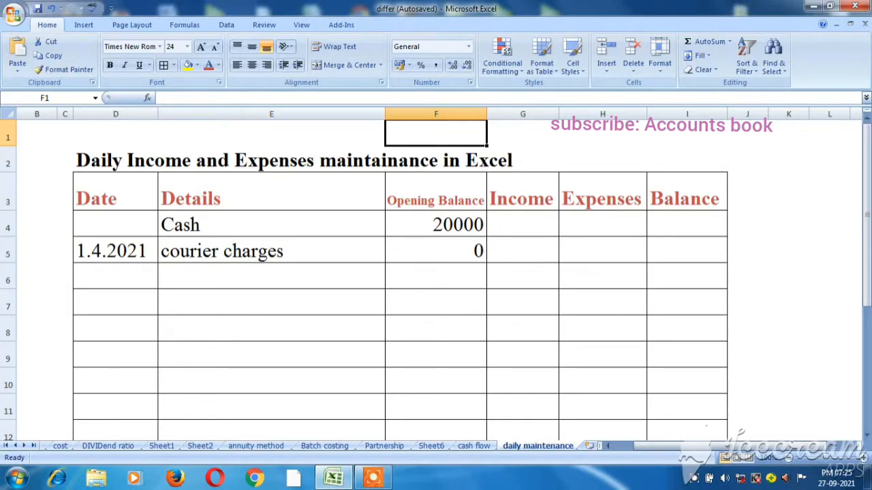
Step: Review the sheet title, each column heading from Date to Balance, the opening cash row and the first dated entry
key("Left")
key("Down")
key("Left")
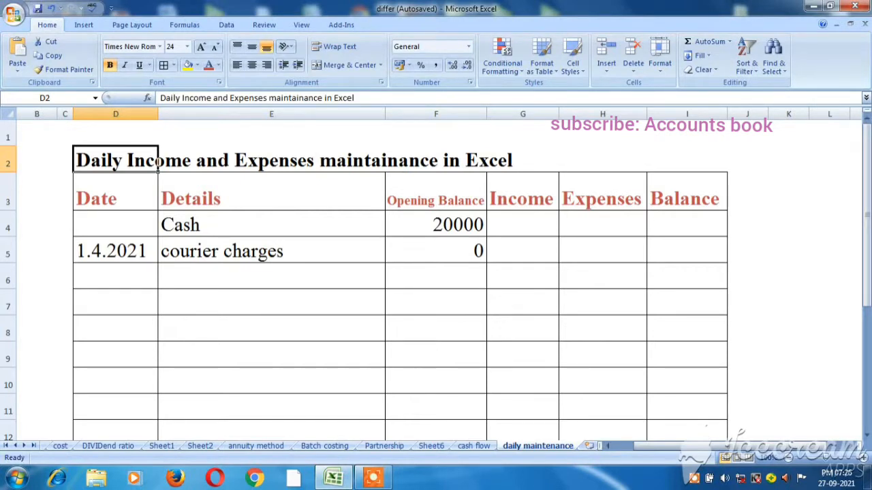
left_click(375, 479)
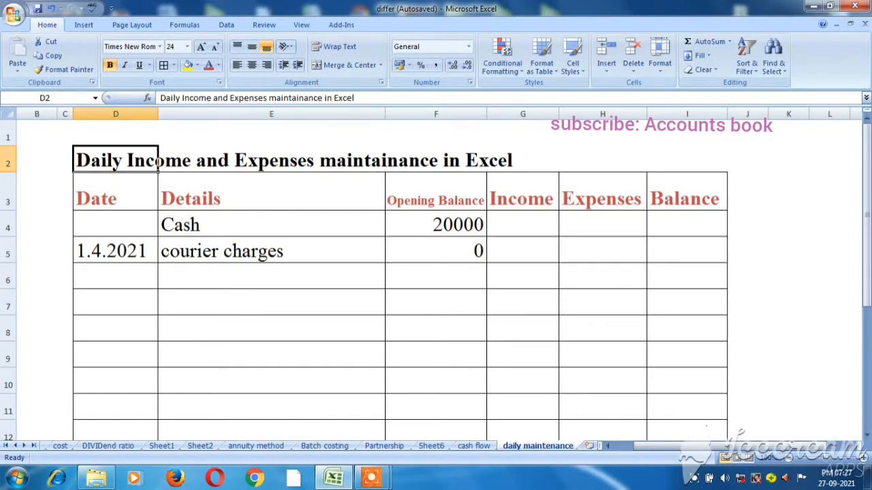
key("Down")
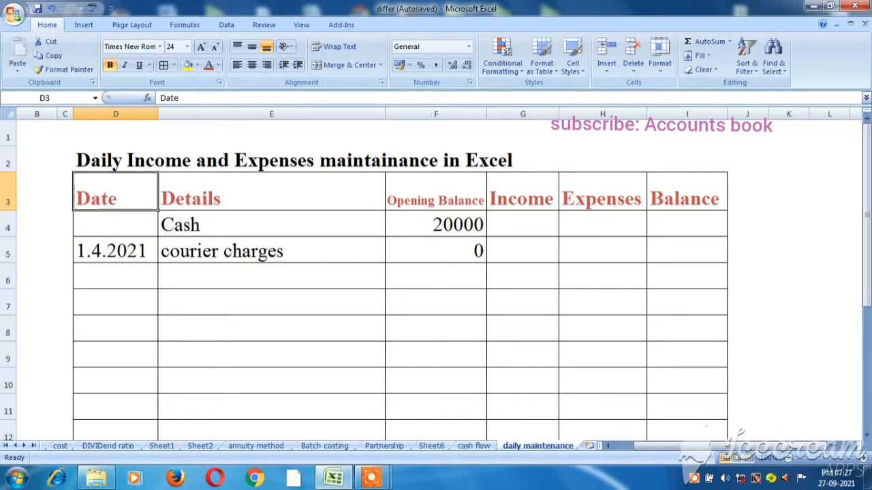
left_click(271, 192)
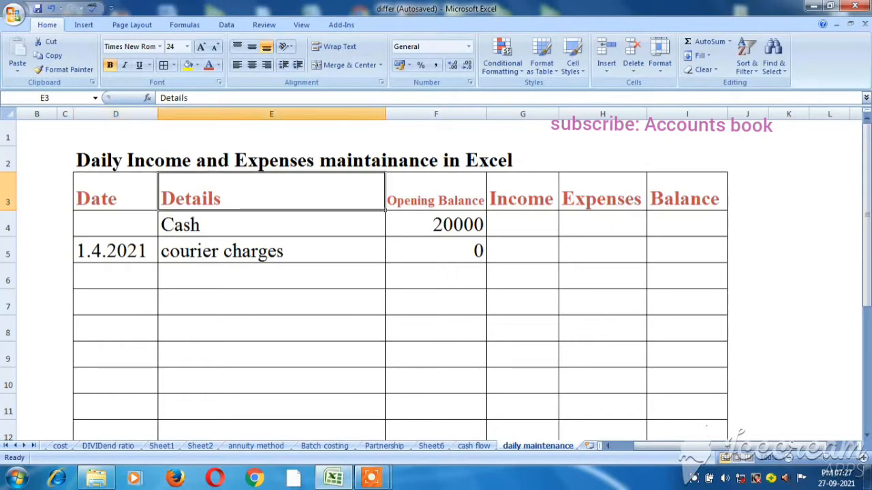
left_click(436, 192)
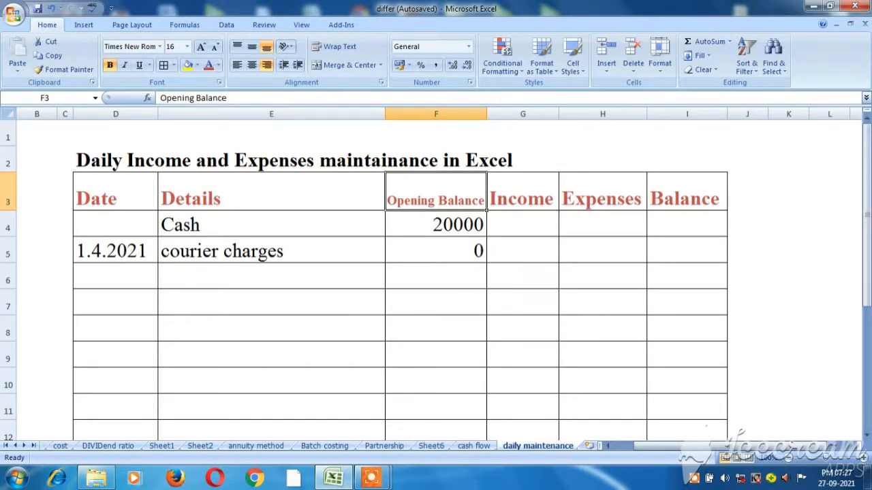
left_click(522, 192)
left_click(436, 192)
left_click(522, 192)
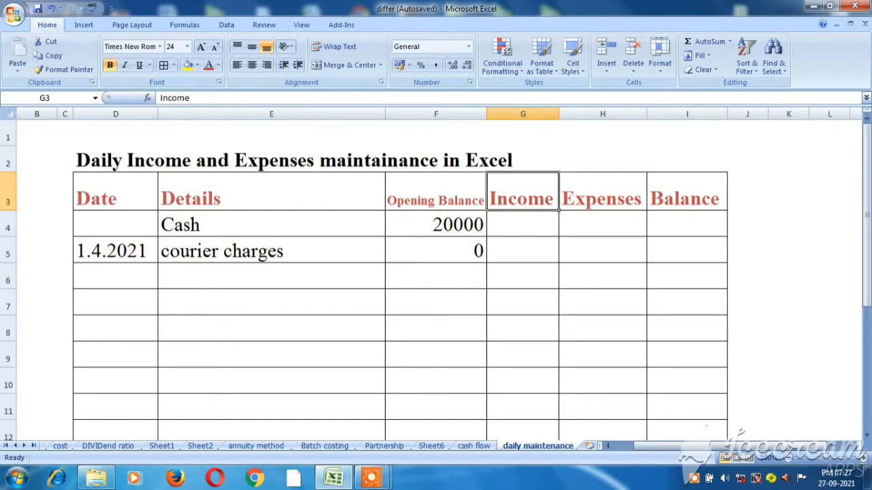
key("Down")
key("Left")
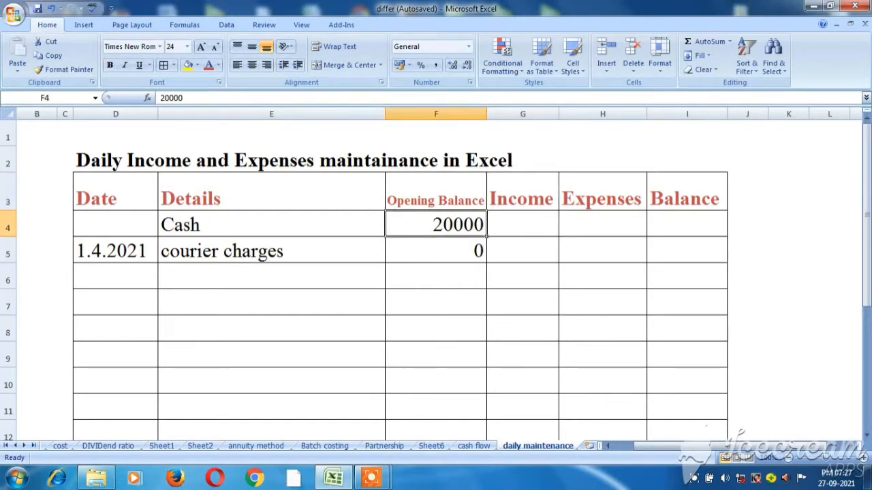
key("Left")
key("Right")
key("Right")
key("Up")
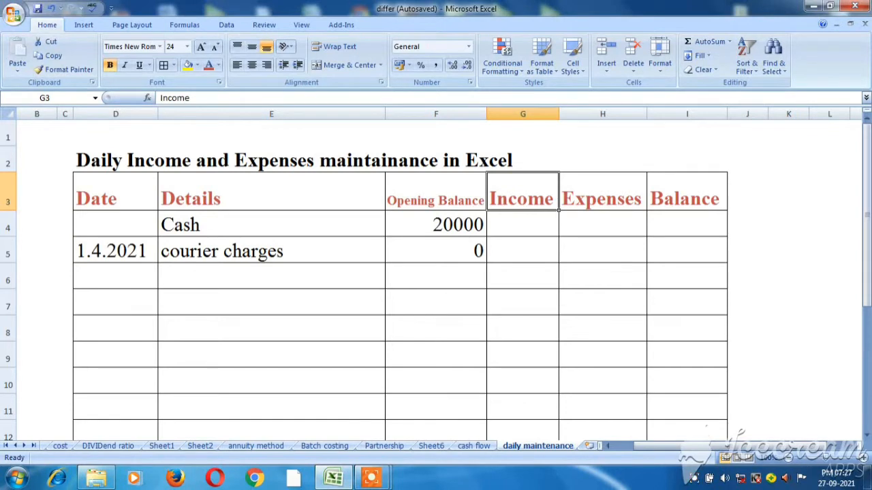
left_click(602, 192)
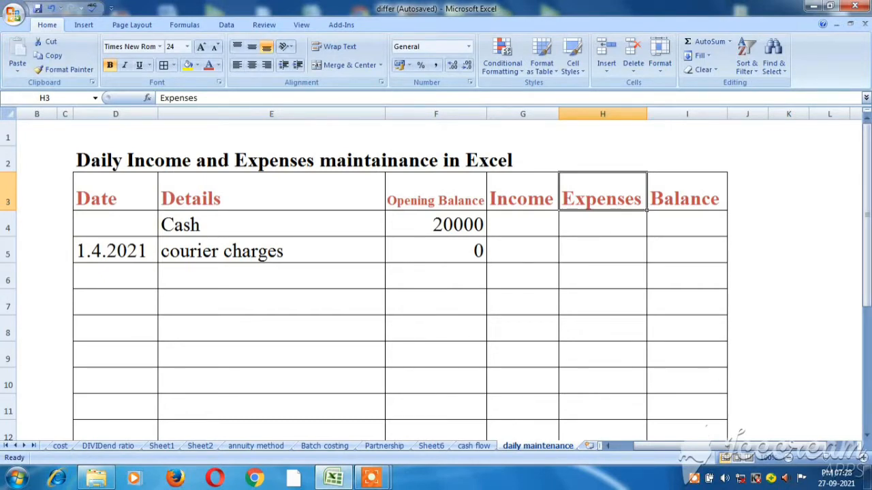
left_click(686, 199)
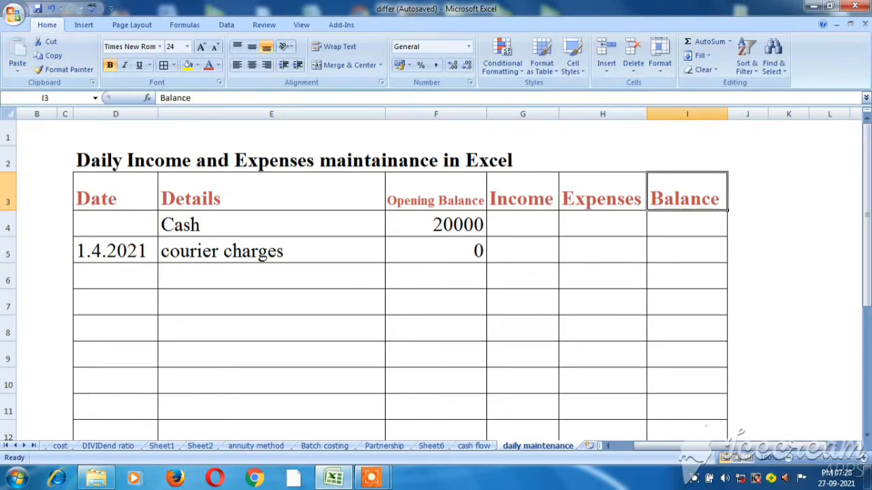
left_click(687, 224)
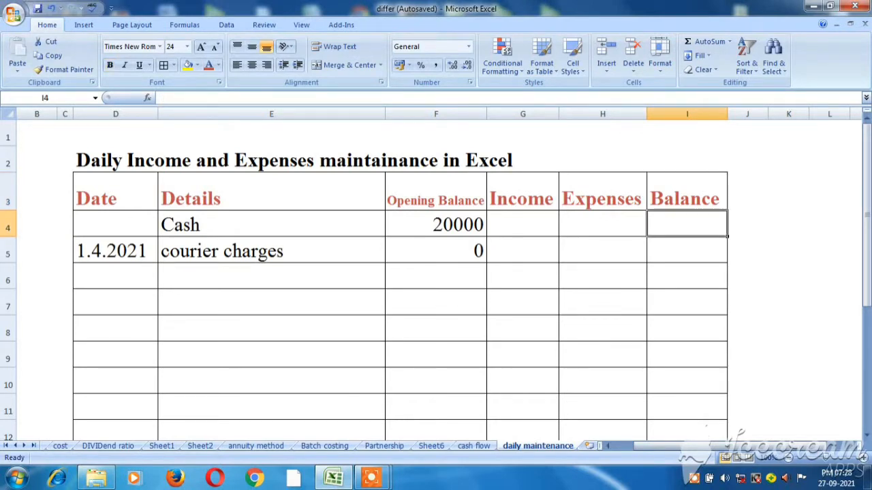
key("Down")
key("Left")
key("Left")
key("Left")
key("Left")
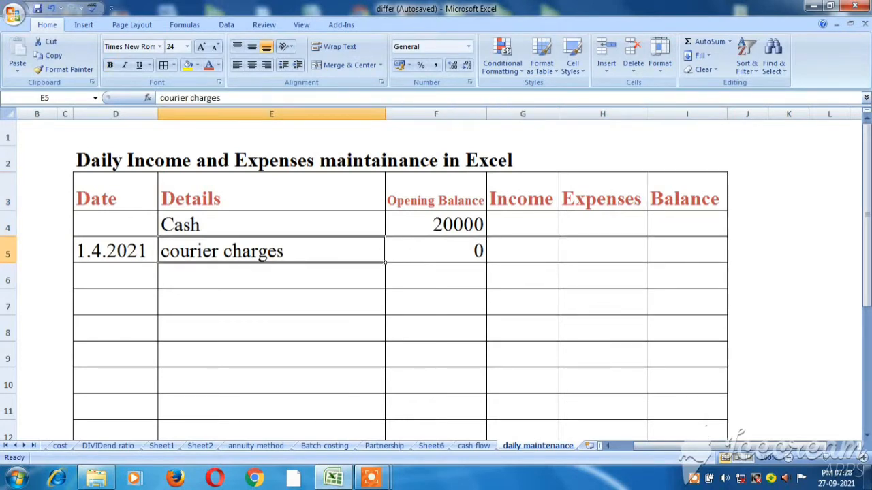
key("Left")
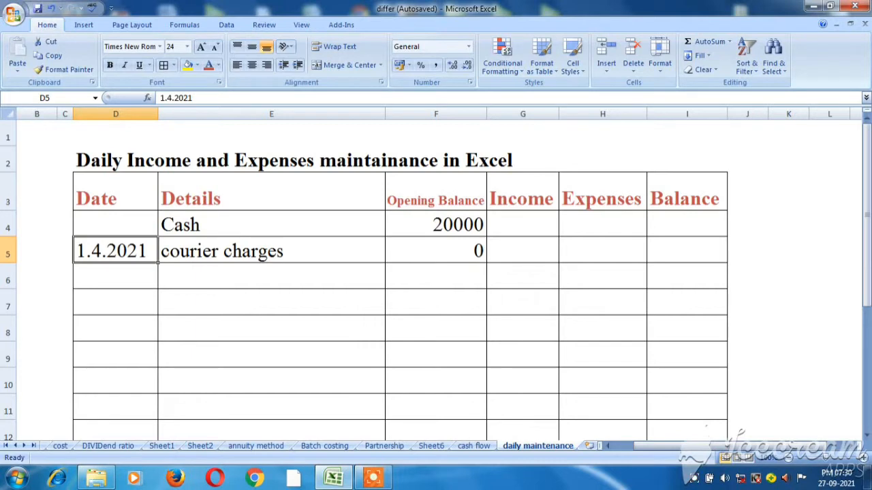
Step: Capitalize the first letter of the courier entry in E5 so it reads "Courier charges"
left_click(271, 250)
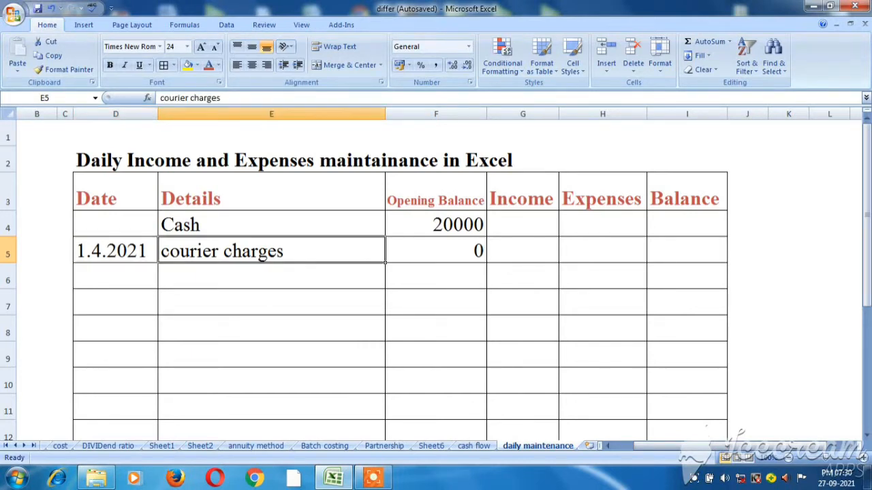
key("F2")
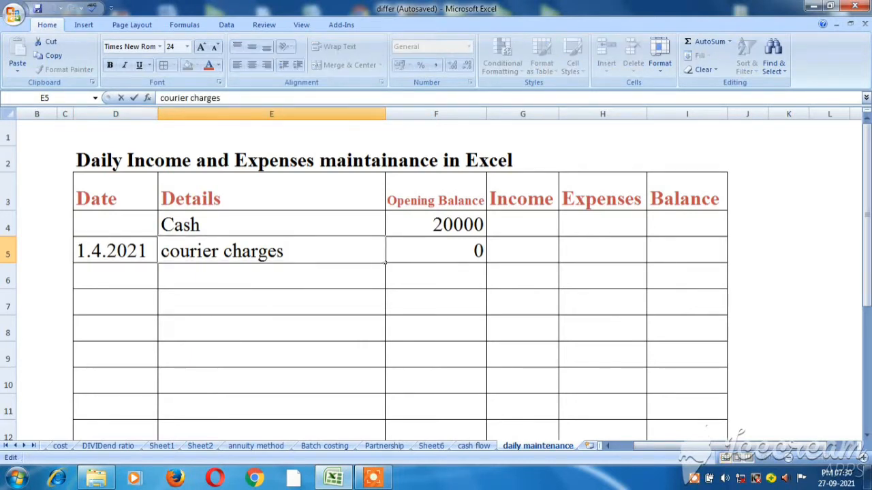
key("Left")
key("Left")
key("Left")
key("Left")
key("Left")
key("Left")
key("Left")
key("Left")
key("BackSpace")
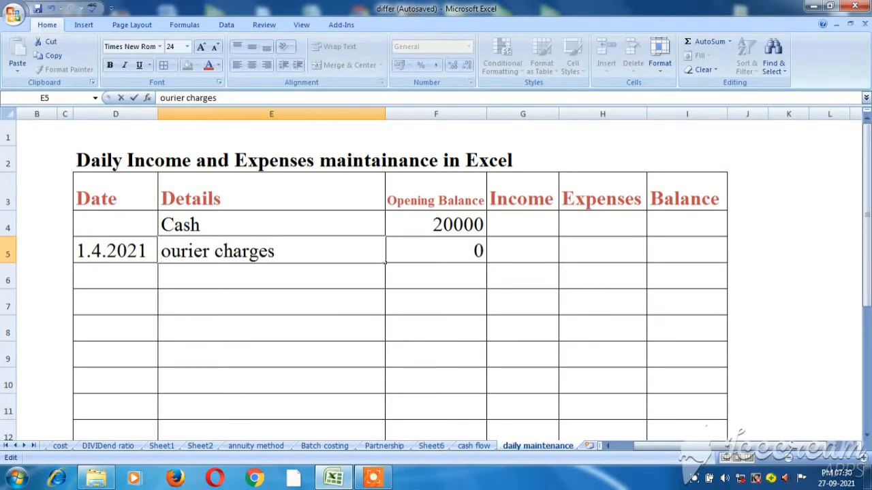
type("C")
key("Return")
key("Up")
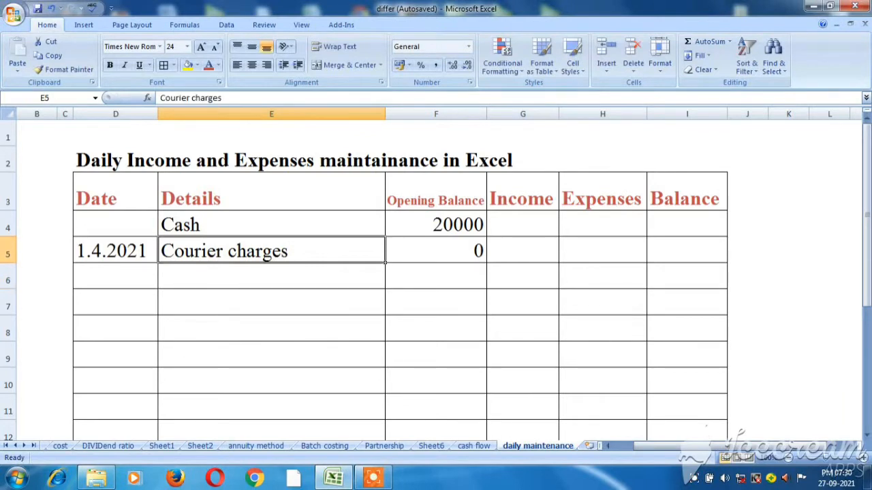
Step: Enter 0 as the income and 50 as the expense for the courier charges in row 5
key("Right")
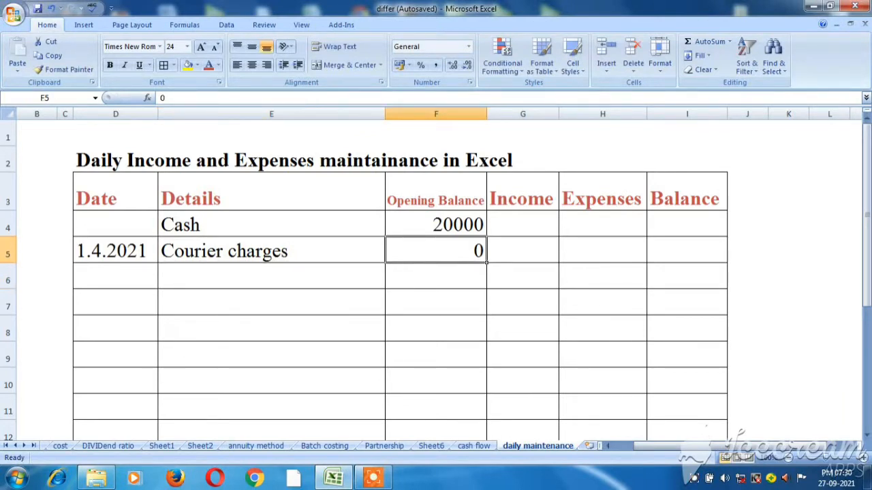
key("Right")
type("0")
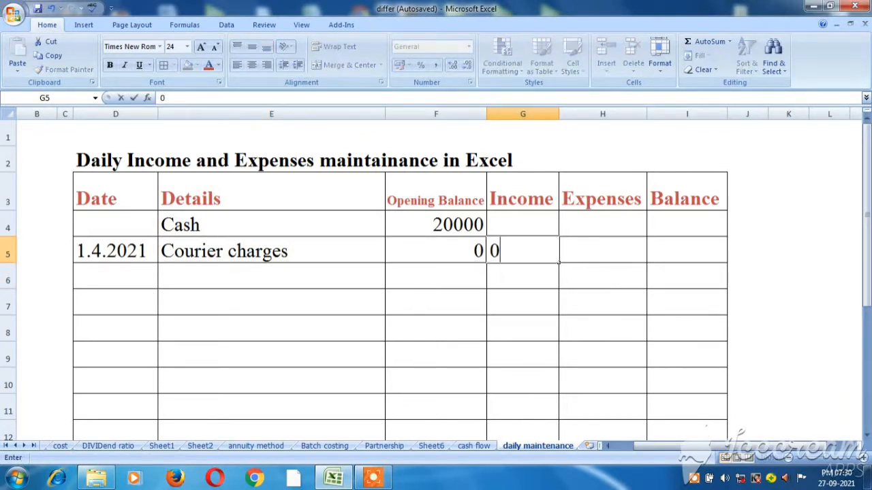
key("Tab")
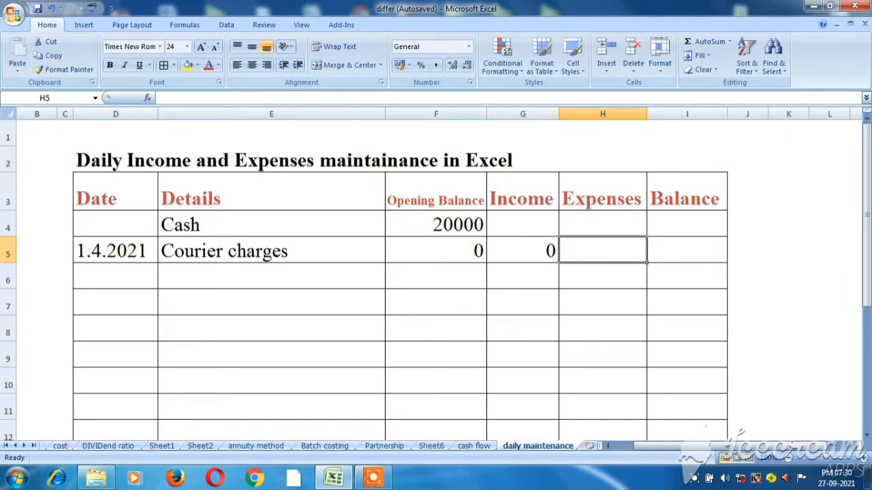
type("5")
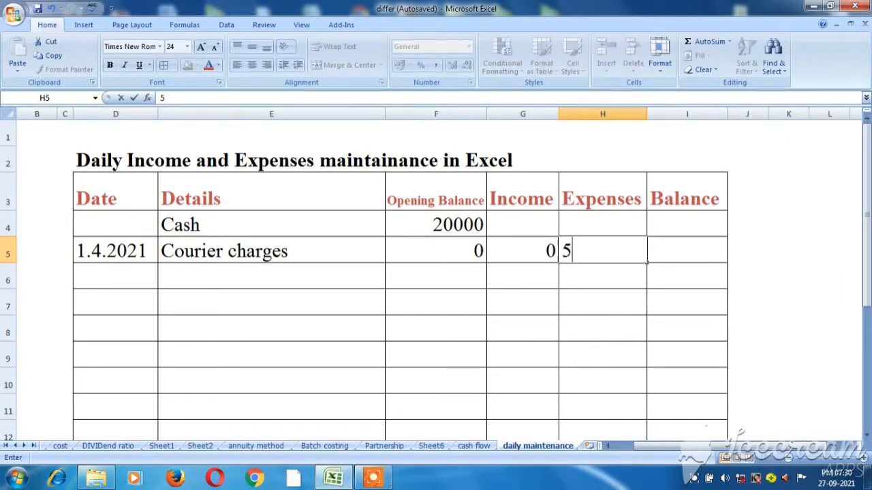
type("0")
key("Return")
Step: Add the courier company to the details in E5 so they read "Courier charges(Blue dart)"
key("Up")
key("Left")
key("Left")
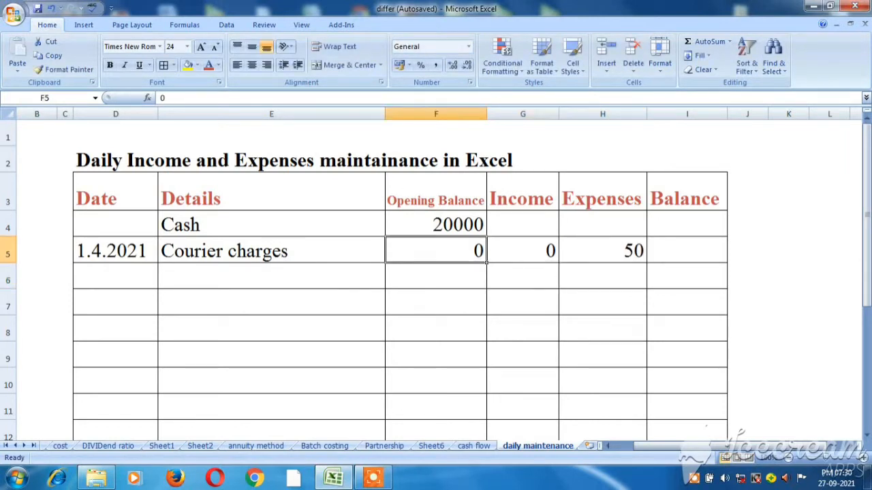
key("F2")
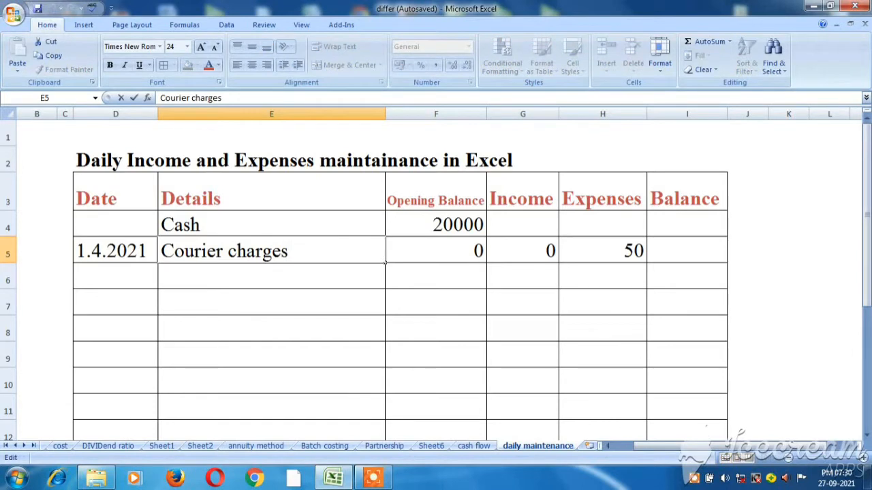
type("(D")
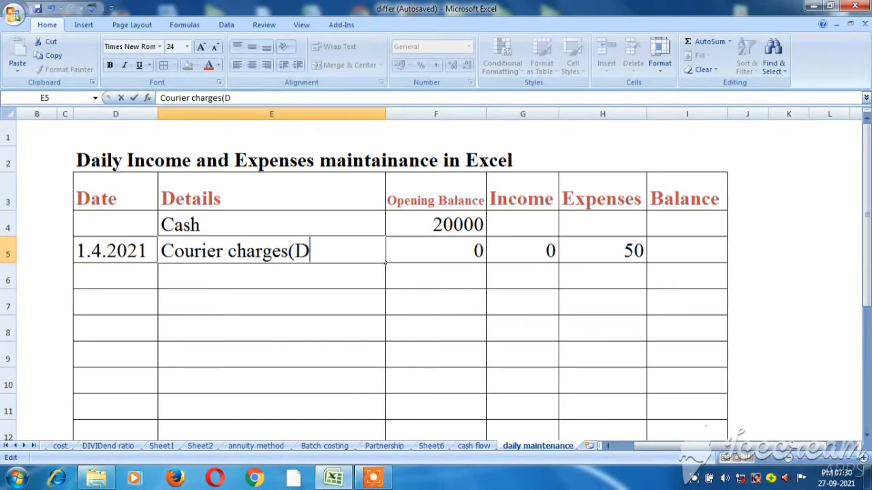
key("BackSpace")
type("Blue dart")
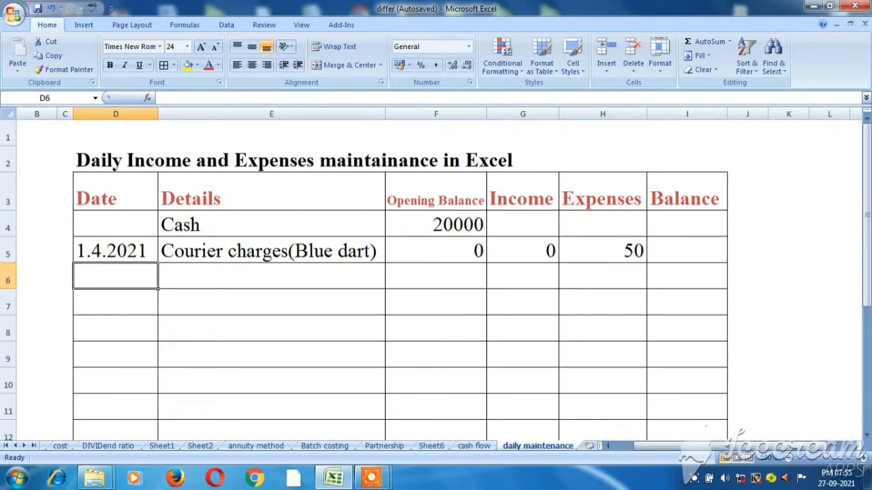
Step: Start the row 6 entry with the date 2.4.2021 and the details "Staff Welfare(Tea Expenses)"
type("2.")
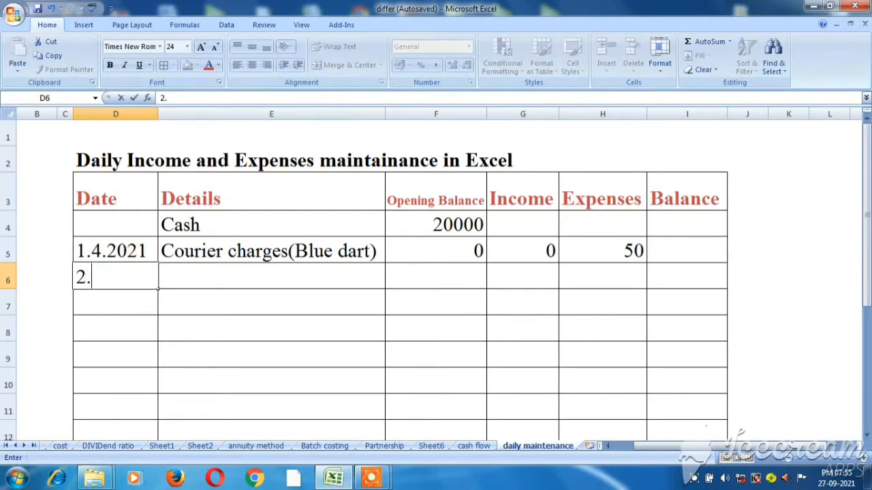
type("4.2021")
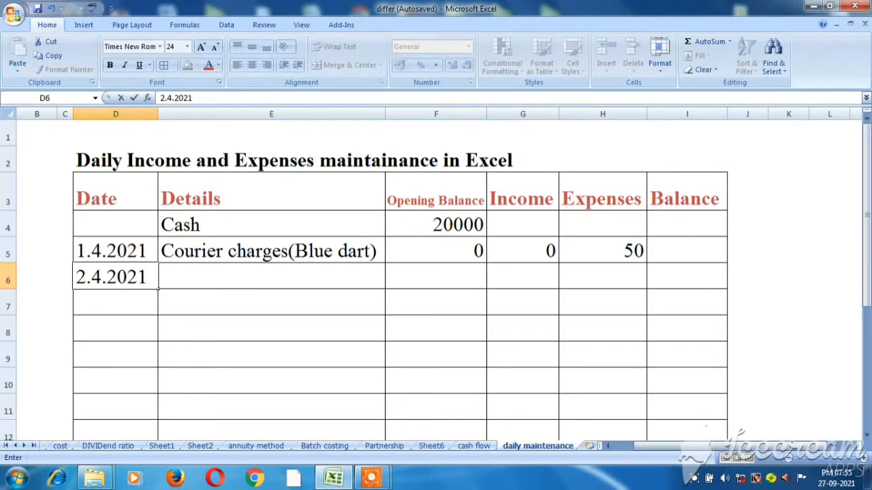
key("Tab")
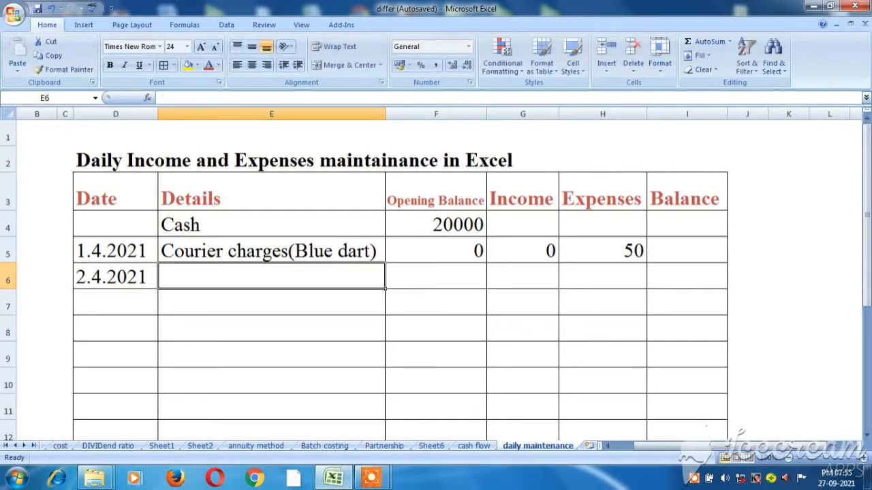
type("St")
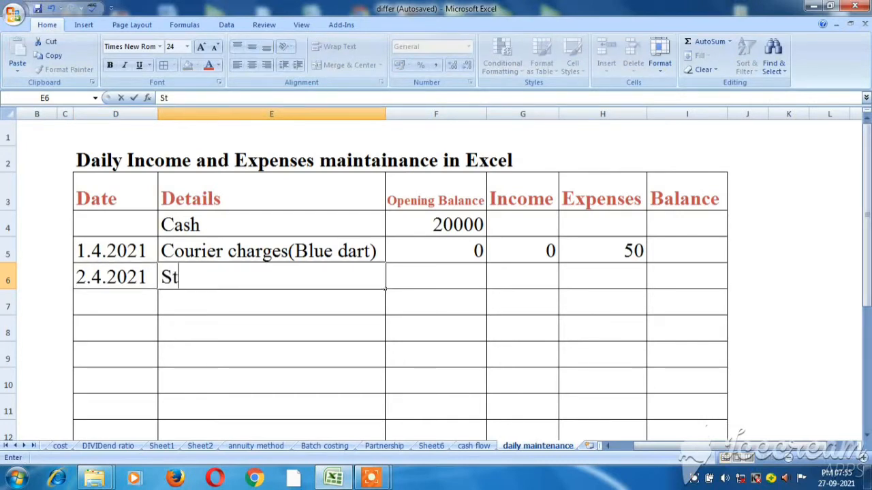
type("afff")
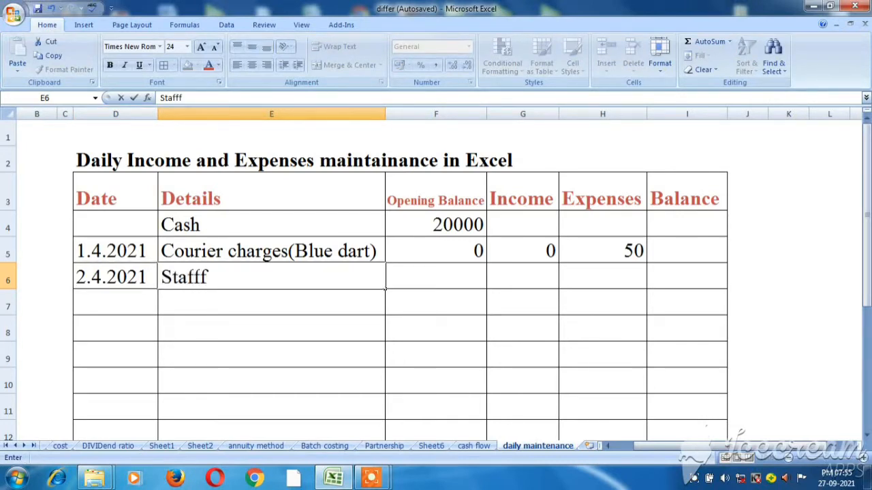
key("BackSpace")
type("Wel")
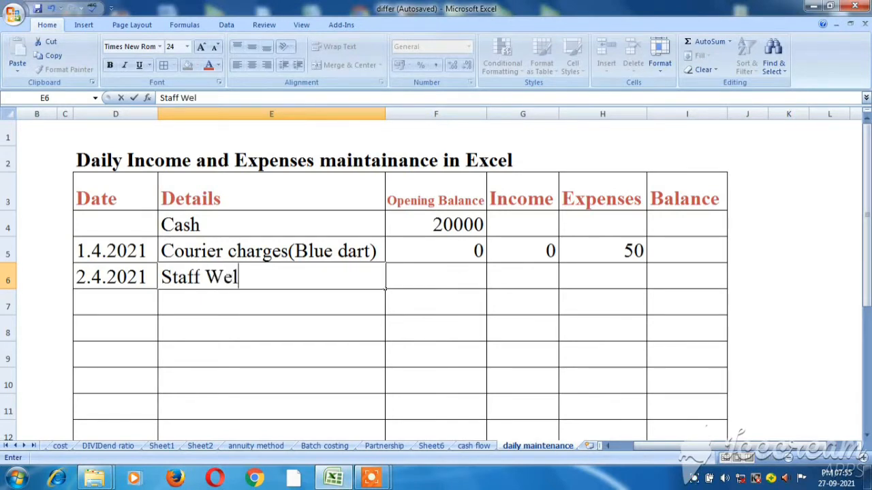
type("far")
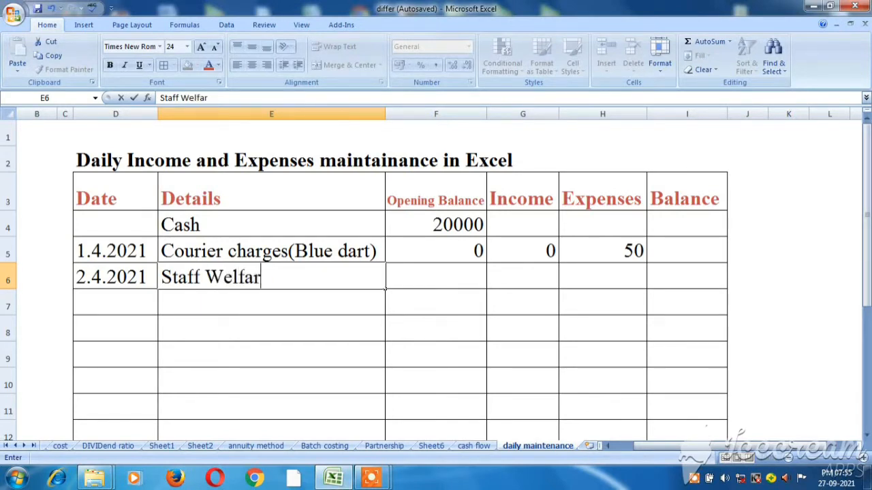
type("e(Tea ")
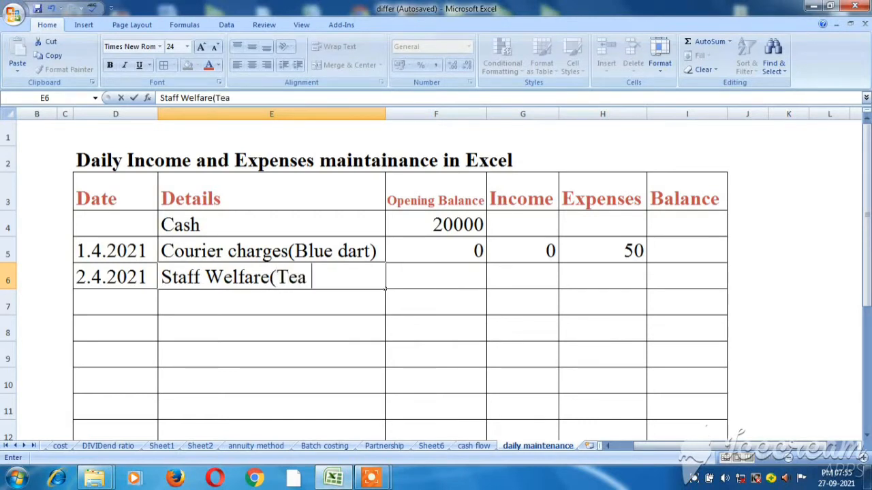
type("Expe")
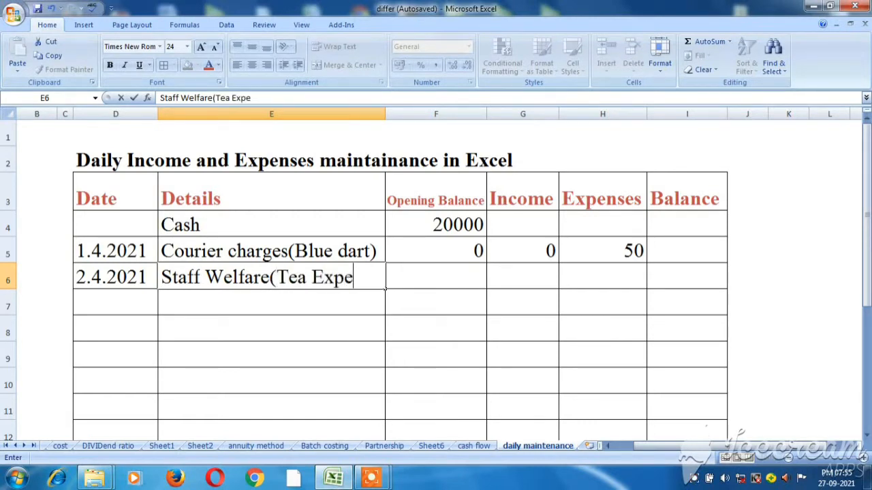
type("nses)")
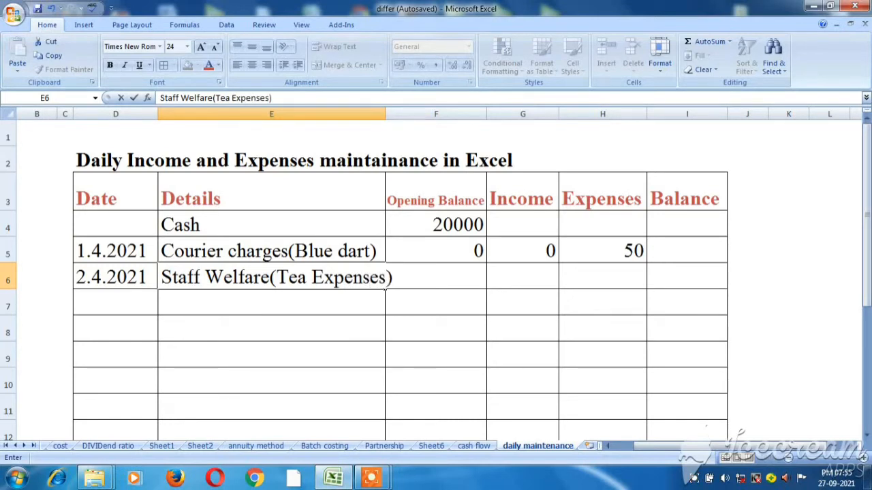
Step: Complete the row 6 tea expenses entry with opening balance 0, income 0 and expenses 70
key("Tab")
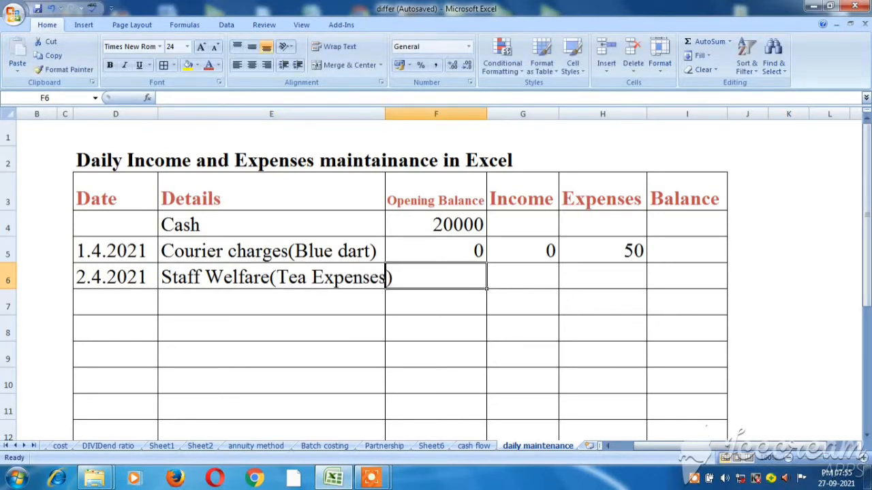
type("0")
key("Tab")
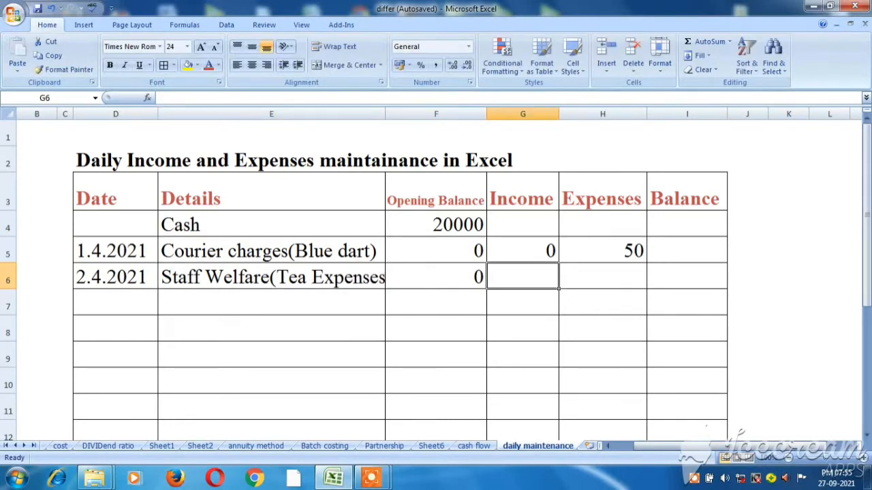
type("0")
key("Tab")
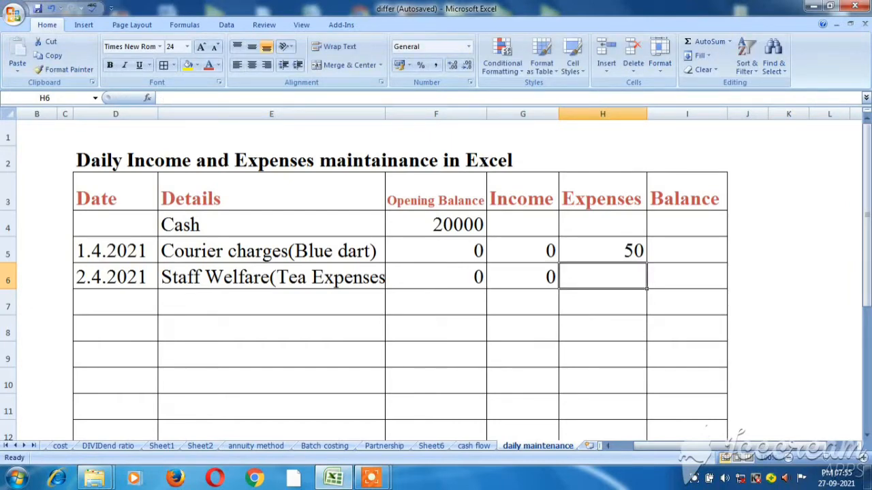
type("70")
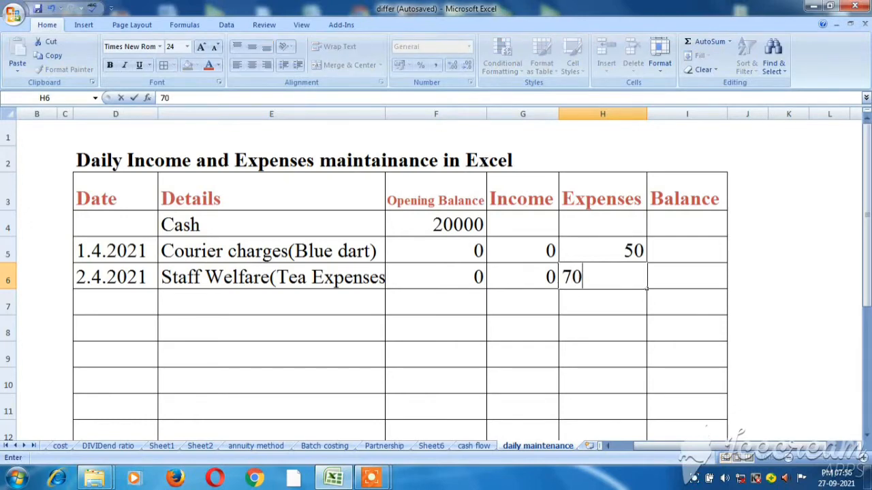
key("Return")
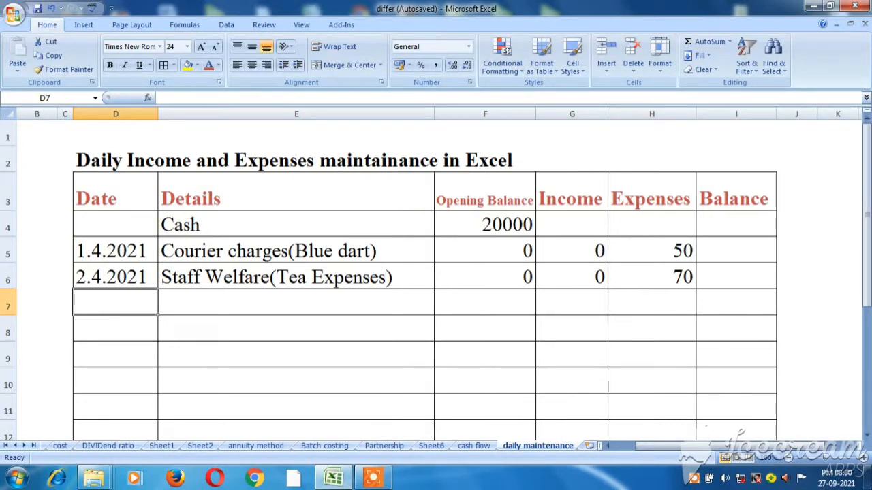
Step: Start the row 7 entry with the date 3.4.2021 and the details "Cash received from X ltd"
type("3.")
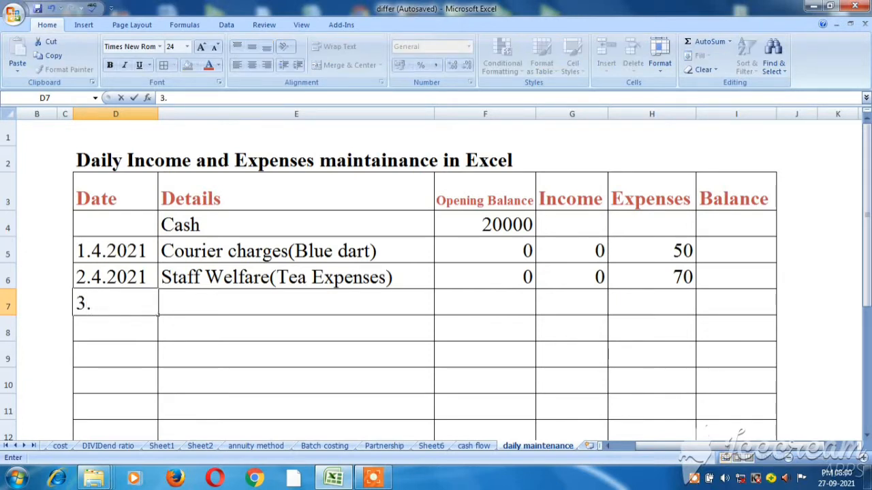
type("4.2021")
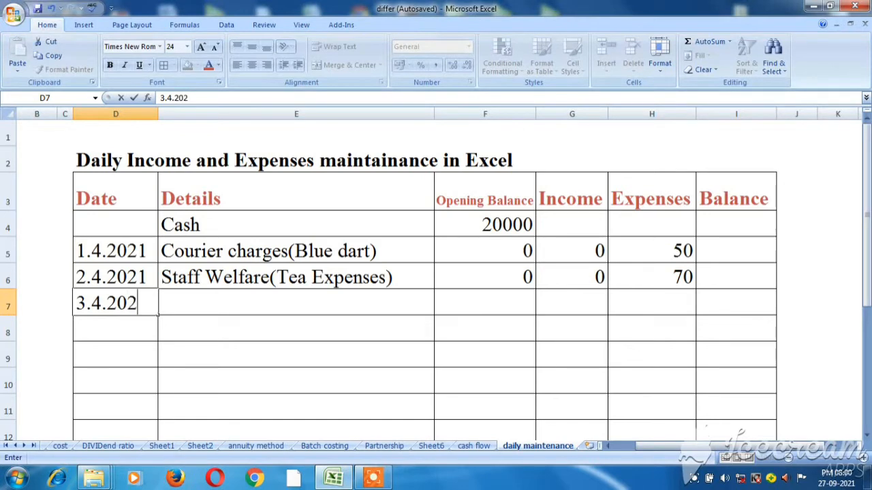
key("Tab")
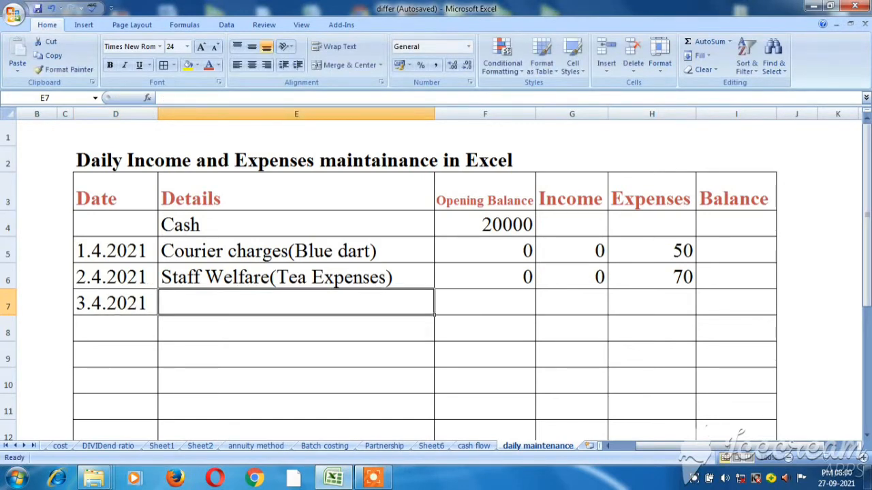
type("V")
key("BackSpace")
type("Ca")
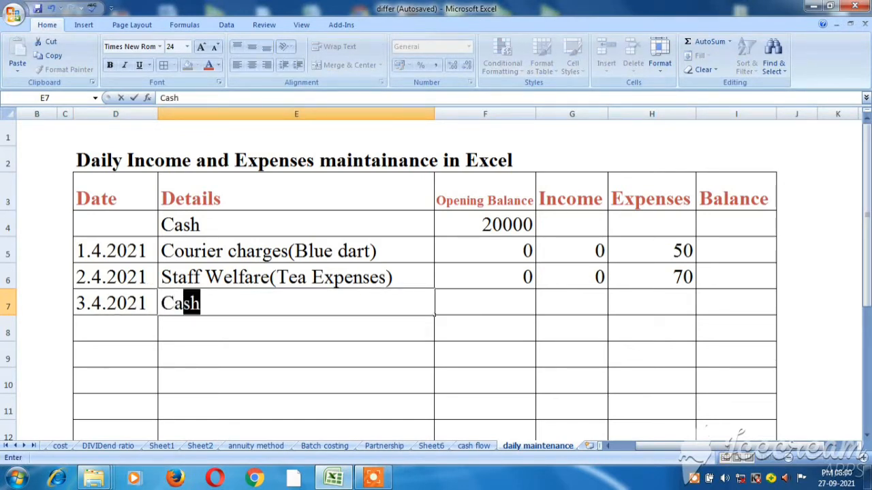
type("sh rece")
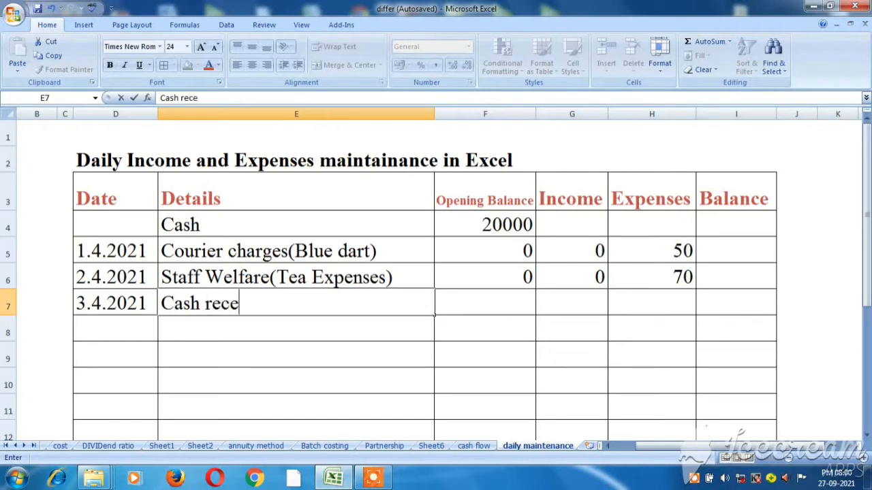
type("ived from")
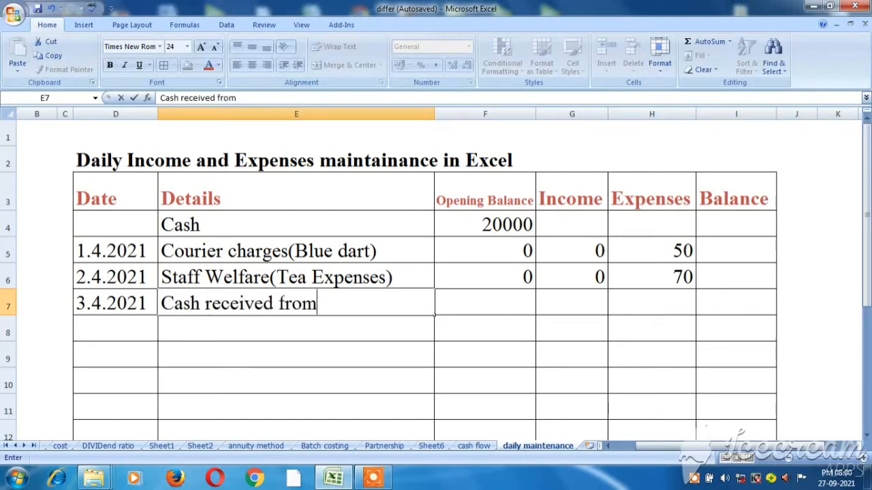
type(" X 1")
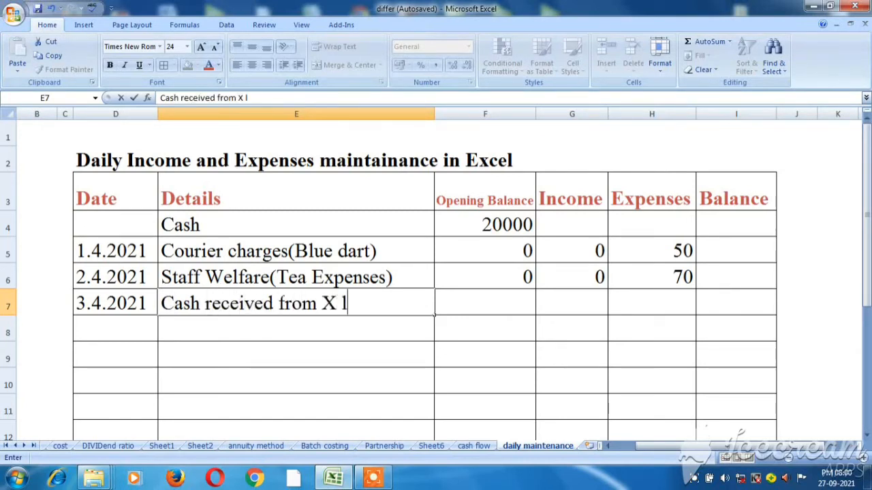
type("td")
key("Tab")
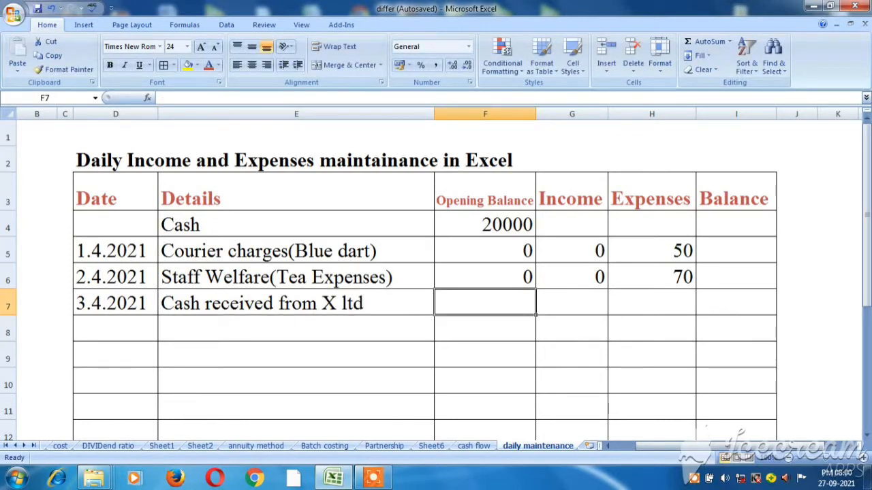
Step: Enter 1000 as the income and 0 as the expense for the cash received in row 7
key("Tab")
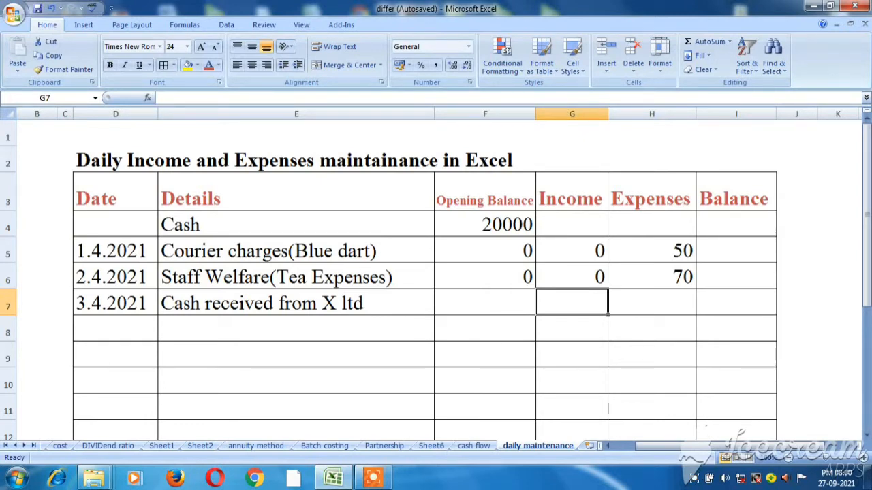
key("Left")
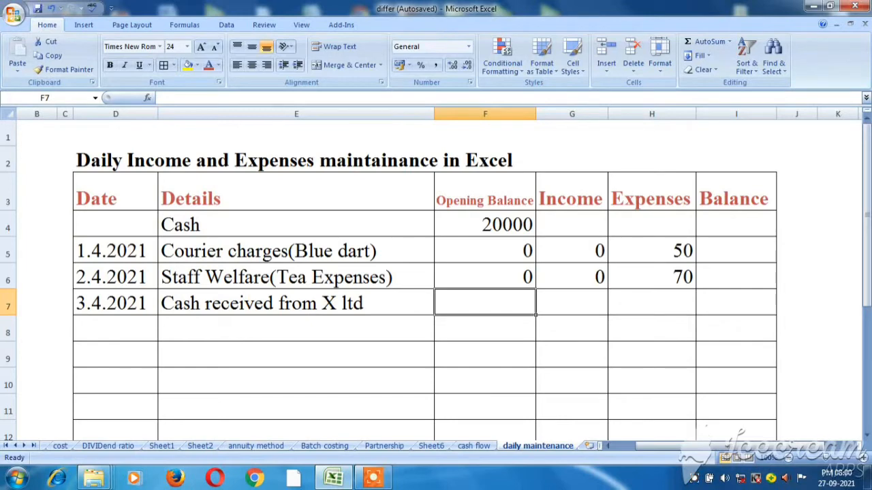
key("Tab")
type("1000")
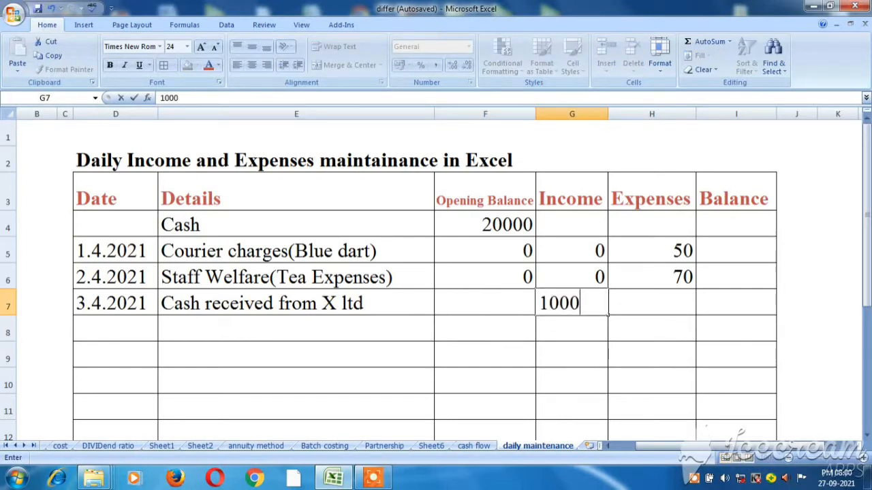
key("Return")
key("Up")
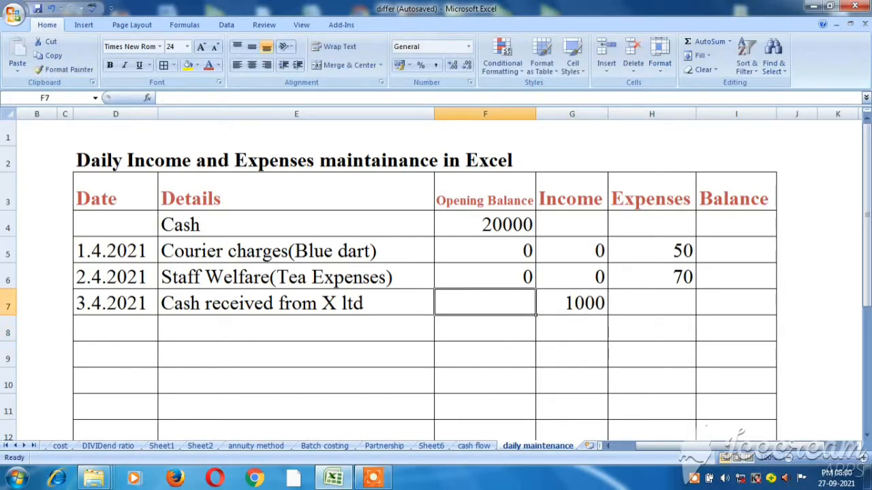
key("Right")
key("Right")
type("0")
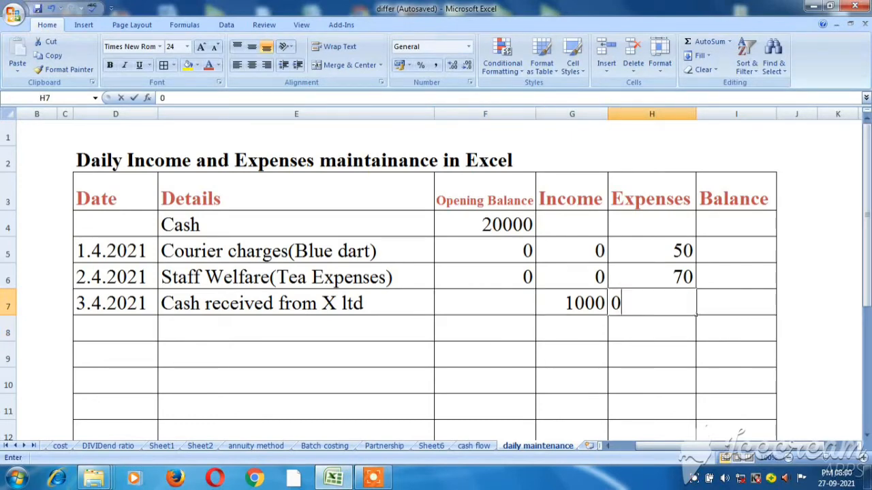
key("Return")
key("Up")
key("Left")
key("Left")
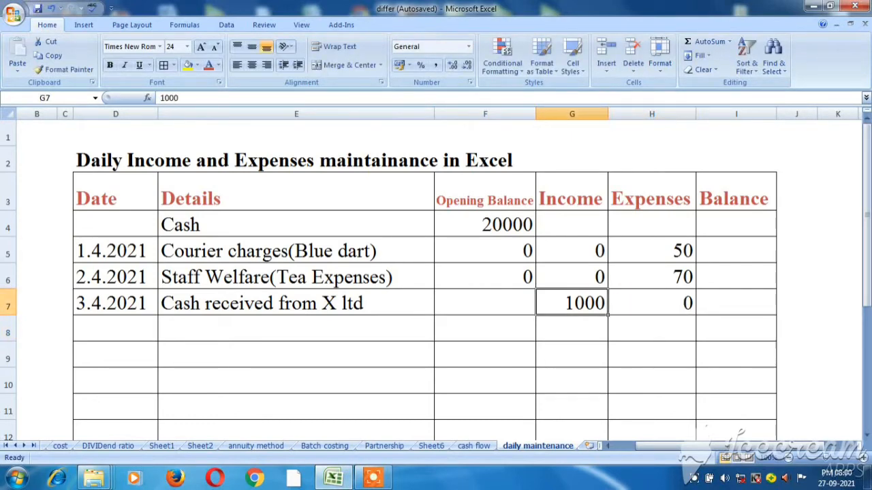
key("Right")
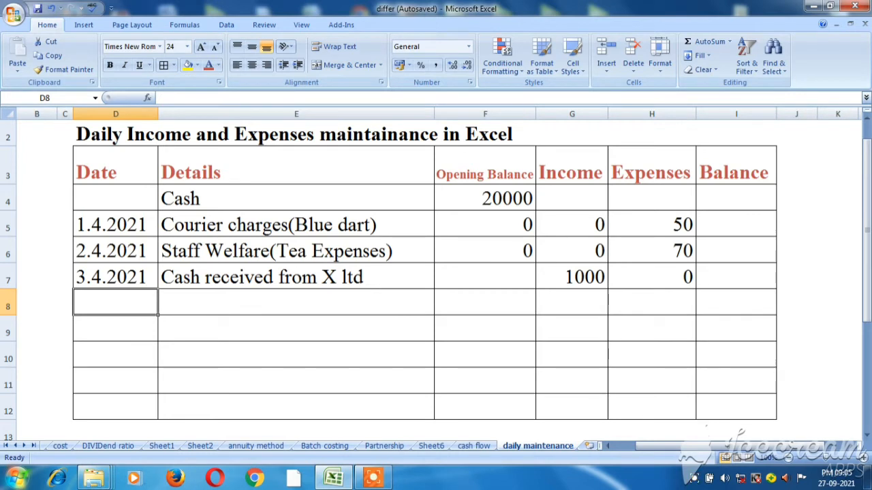
Step: Select the amount cells F4:I12 from Opening Balance to Balance and open their cell formatting settings
left_click(484, 198)
key("shift+Right")
key("shift+Right")
key("shift+Right")
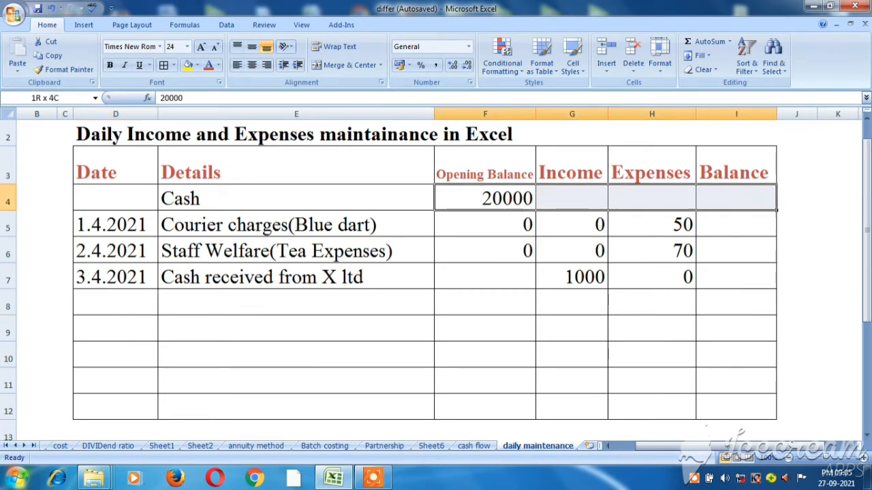
key("shift+Down")
key("shift+Down")
key("shift+Down")
key("shift+Down")
key("shift+Down")
key("shift+Down")
key("shift+Down")
key("shift+Down")
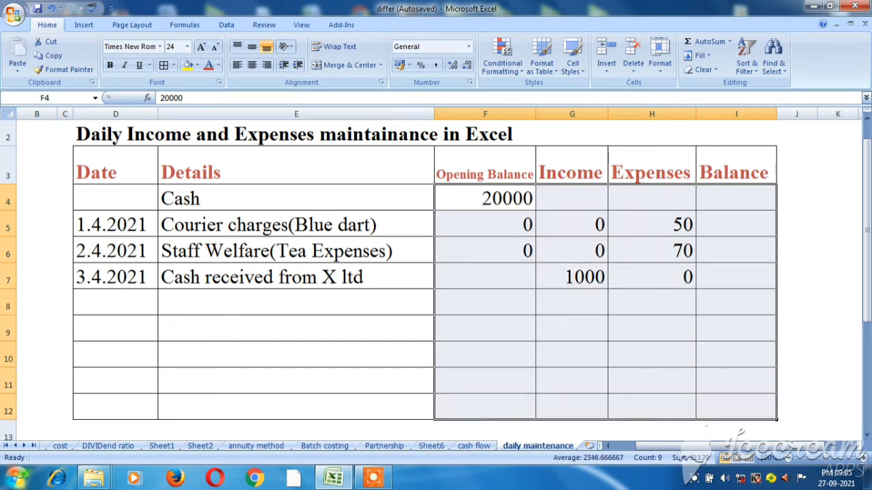
key("shift+F10")
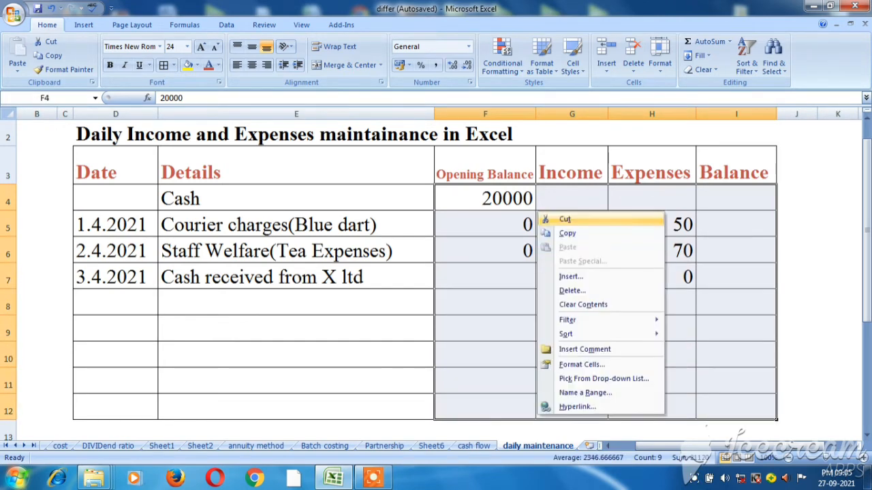
key("f")
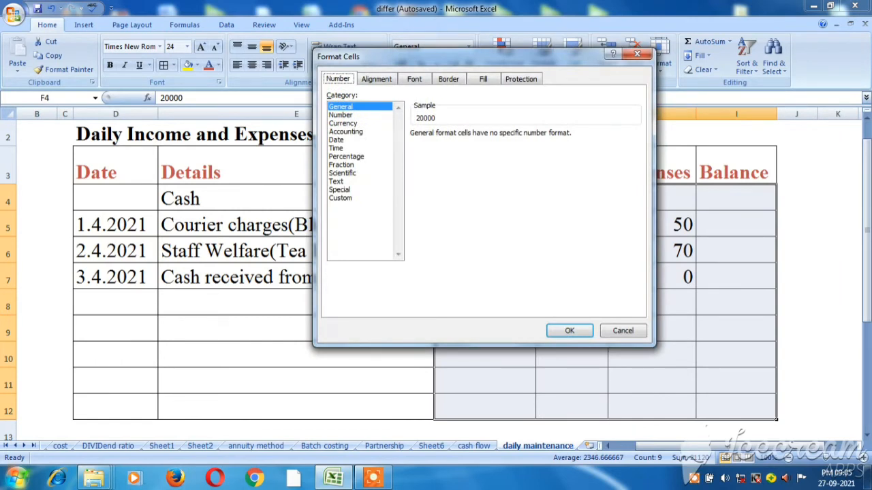
Step: Apply the Accounting number format with no currency symbol and 0 decimal places to F4:I12
left_click(345, 131)
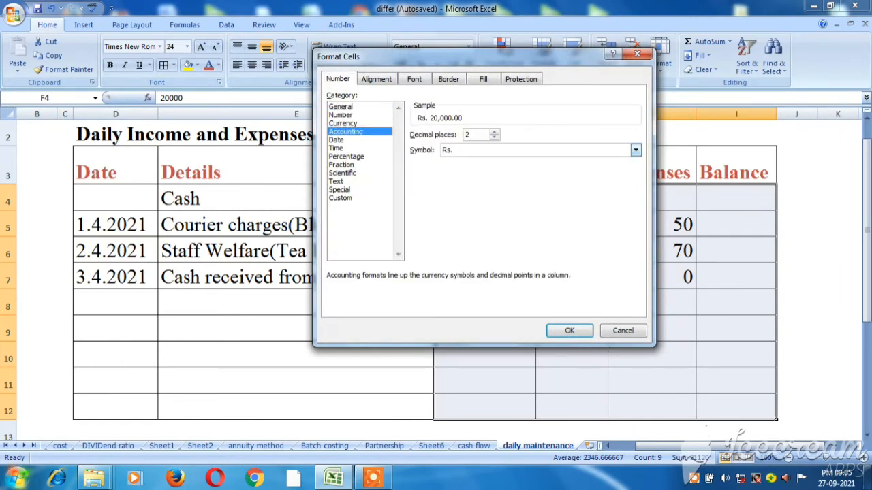
left_click(635, 150)
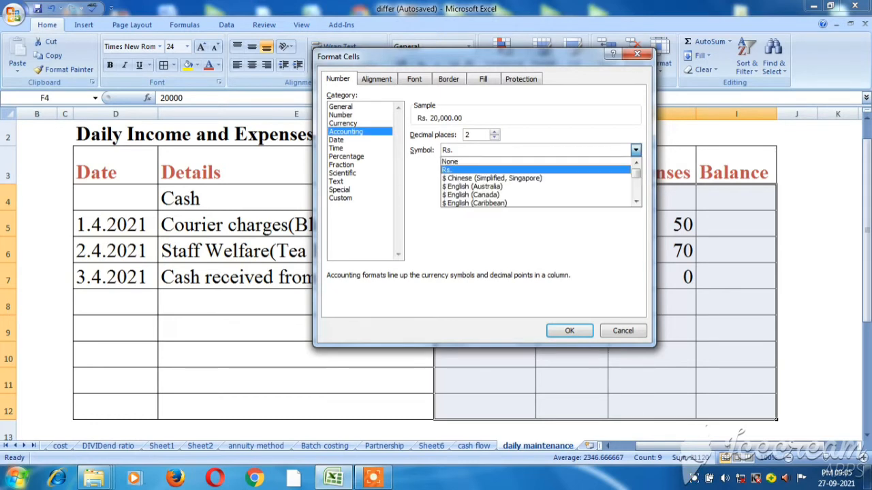
left_click(451, 161)
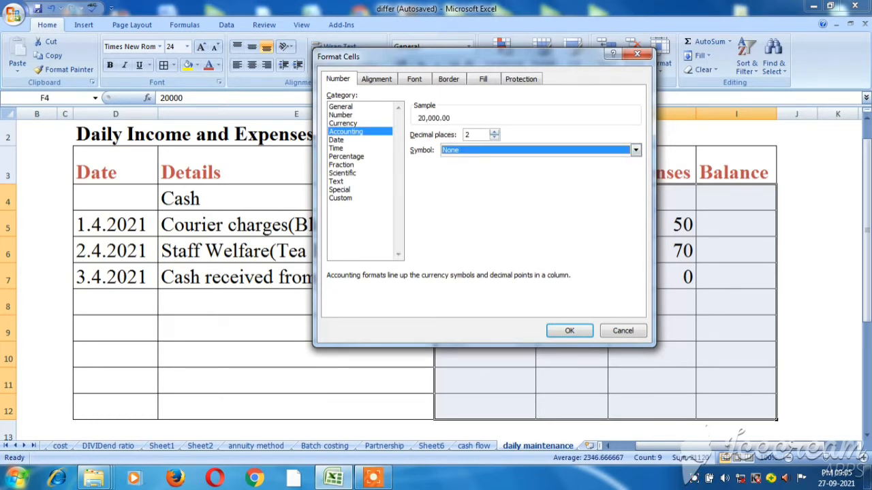
left_click(494, 138)
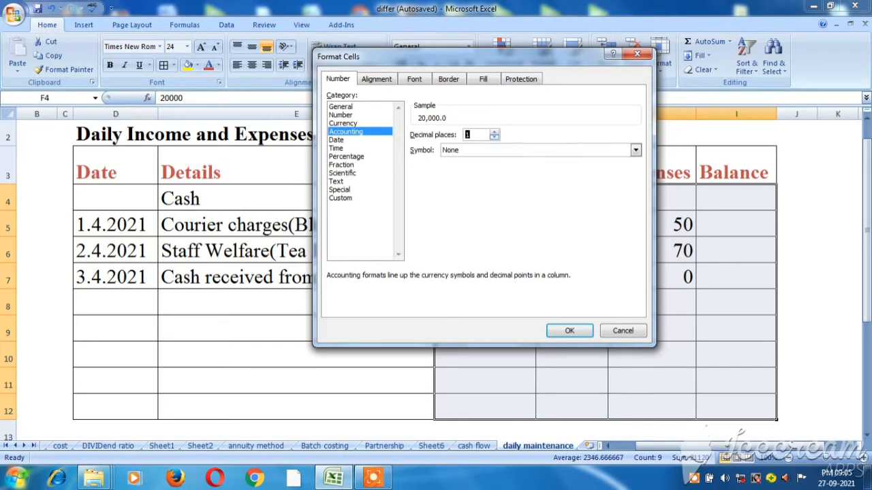
left_click(495, 138)
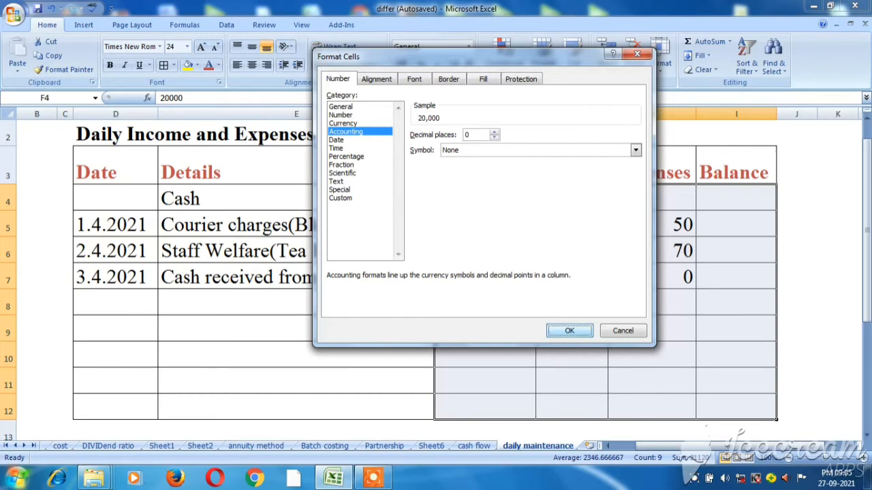
key("Return")
key("Down")
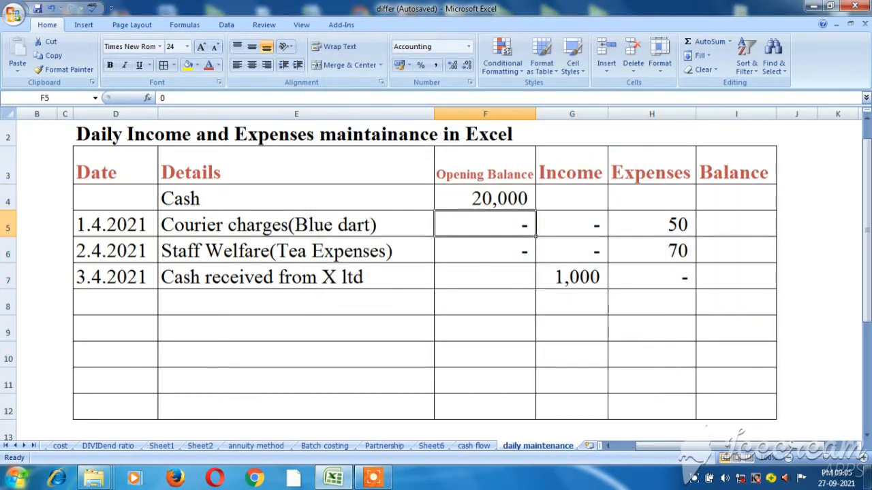
key("Right")
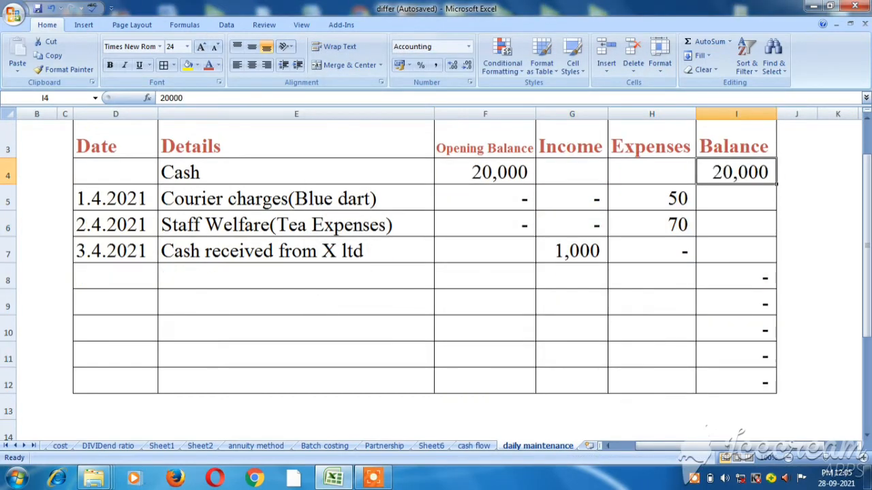
Step: Begin a SUM formula in Balance cell I5 for the courier charges row
key("Down")
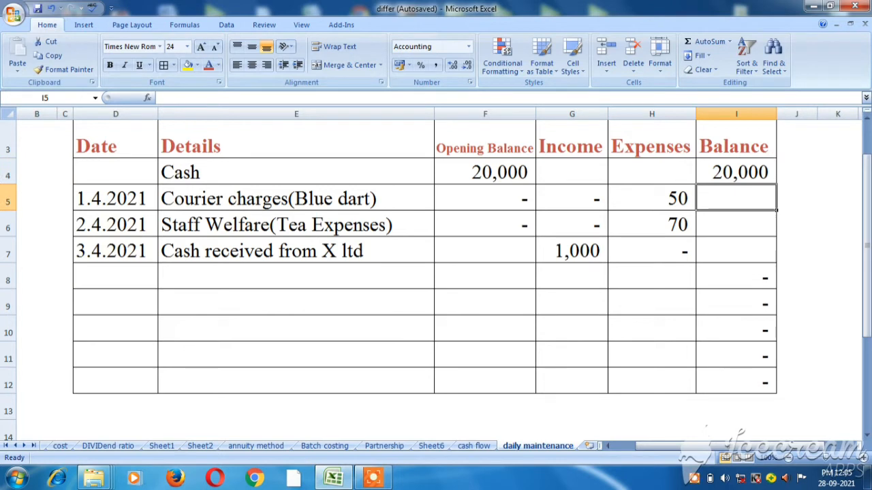
type("=")
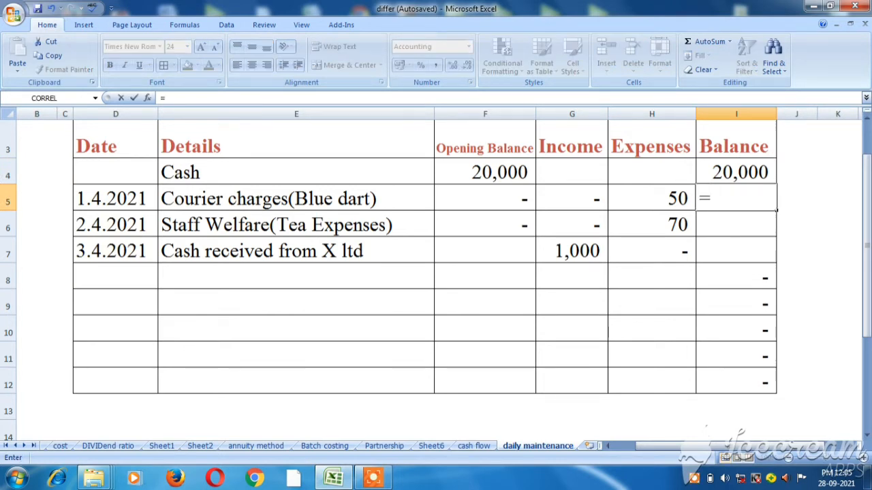
type("sum(")
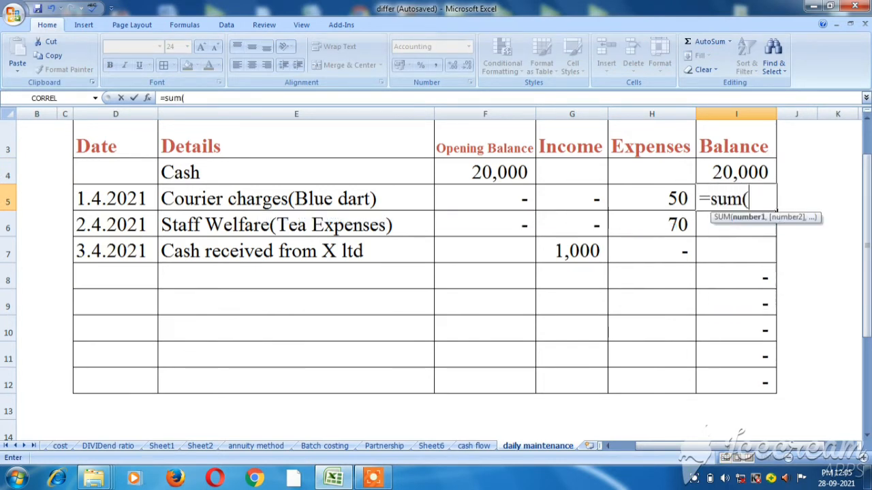
key("Left")
key("Left")
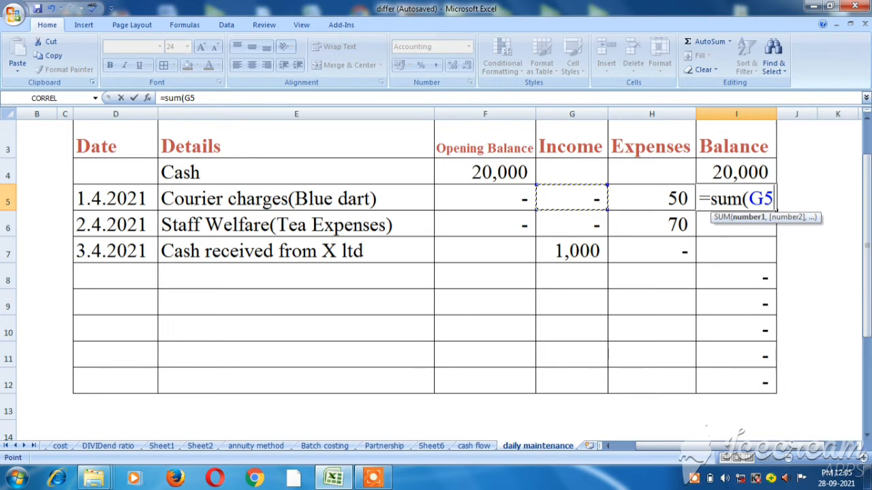
key("BackSpace")
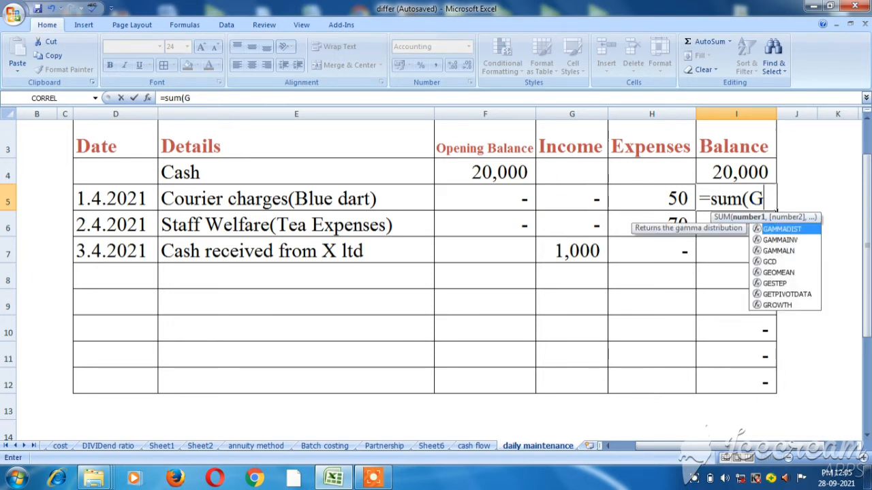
key("BackSpace")
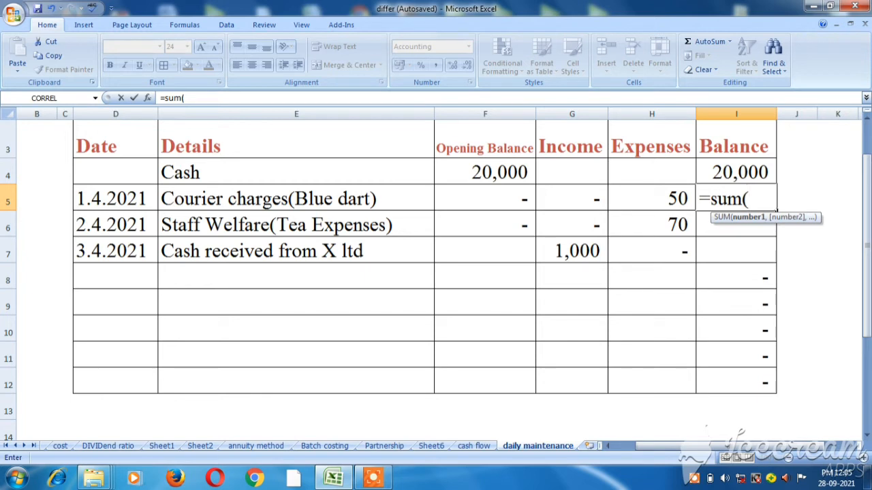
Step: Complete the I5 formula as =SUM(I4+G5-H5), adding income to the previous balance and subtracting expenses
key("Up")
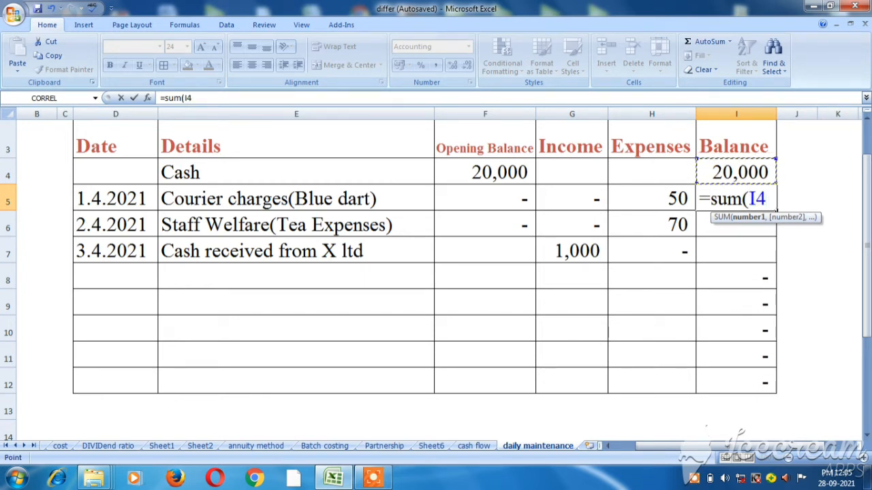
type("+")
key("Left")
key("Left")
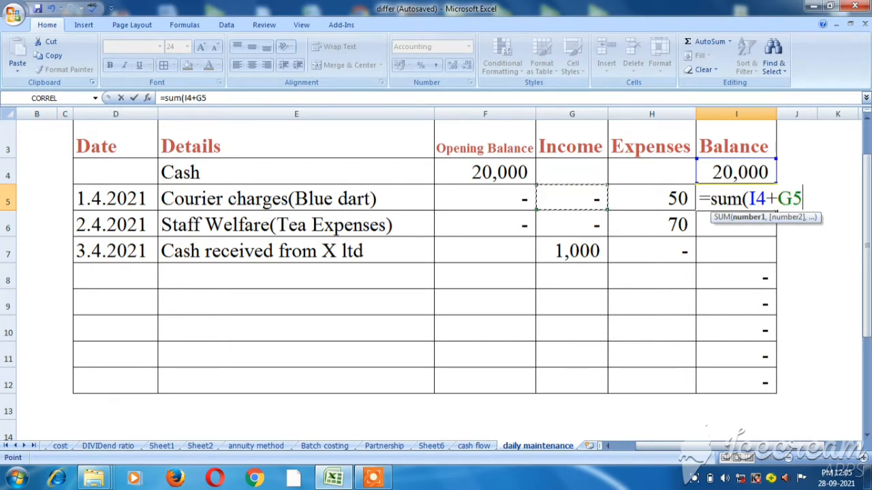
type("-")
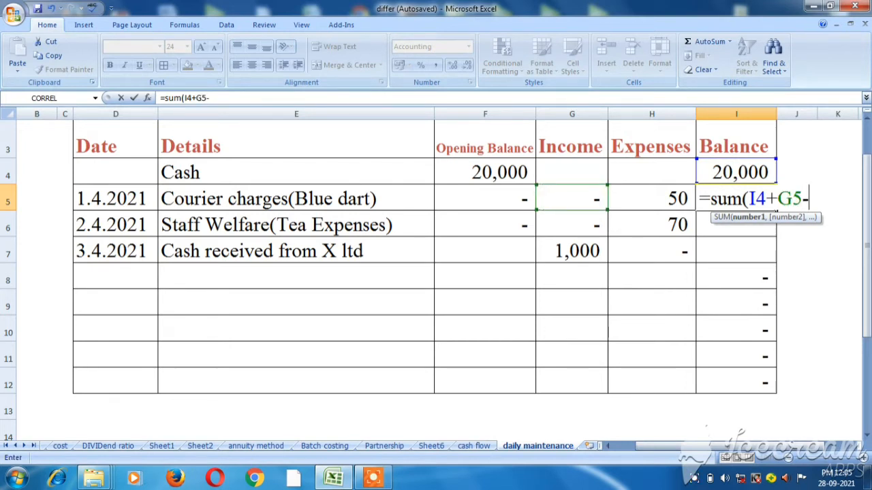
key("Left")
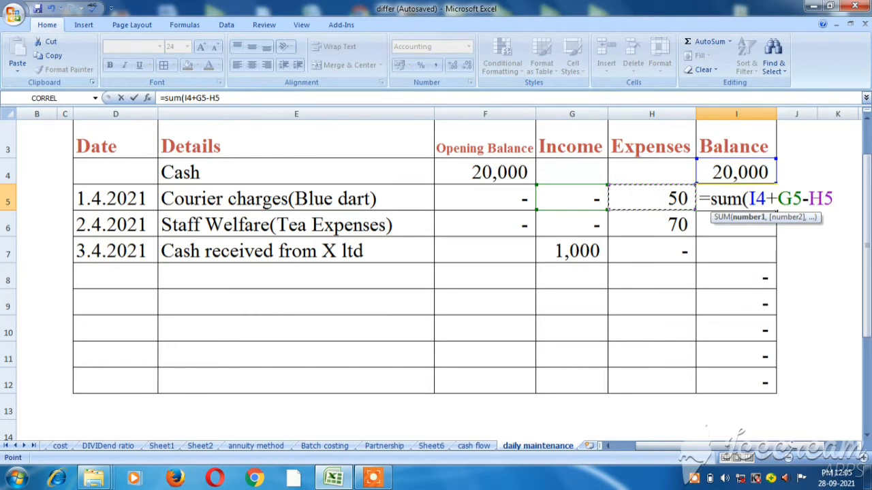
type(")")
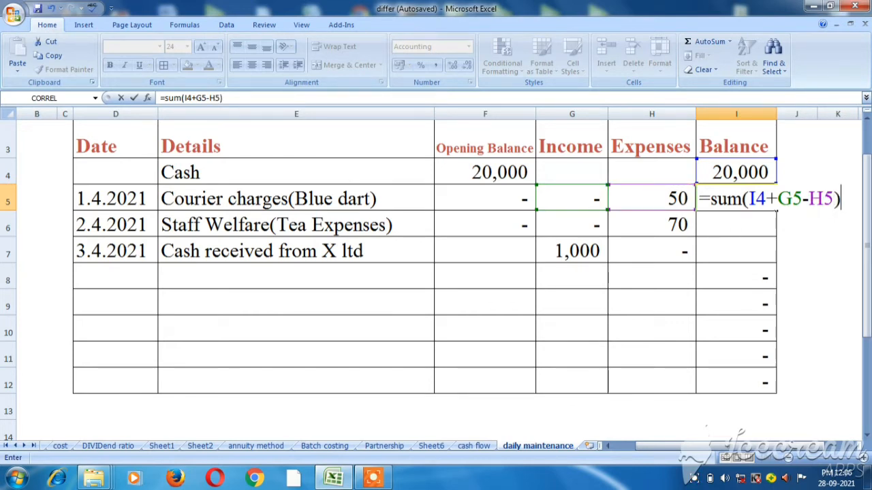
key("Return")
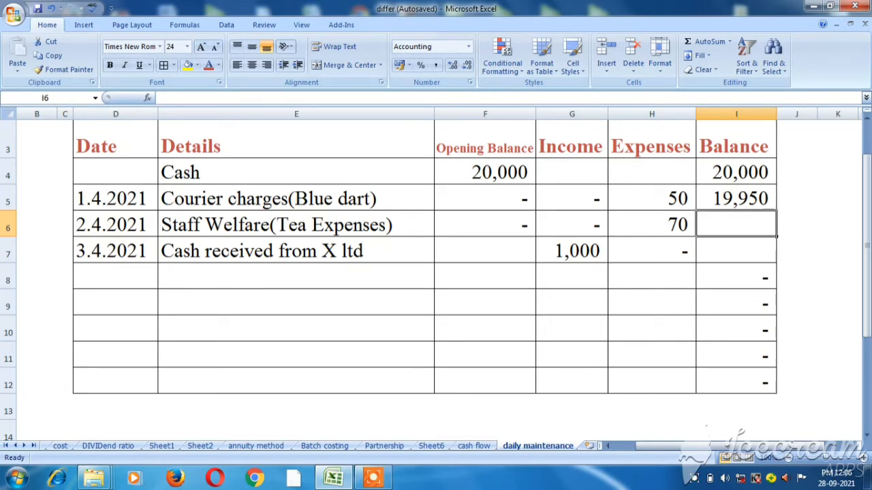
Step: Copy the balance formula from I5 to the remaining Balance cells I6:I12
left_click(736, 198)
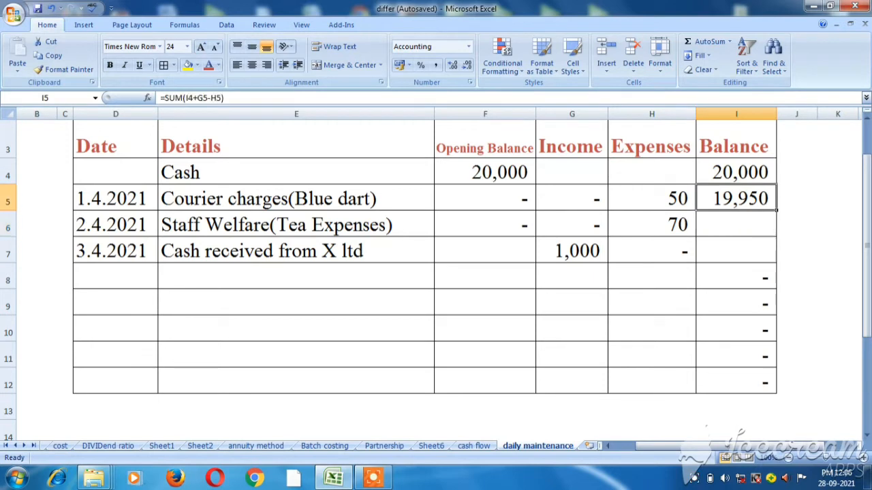
key("ctrl+c")
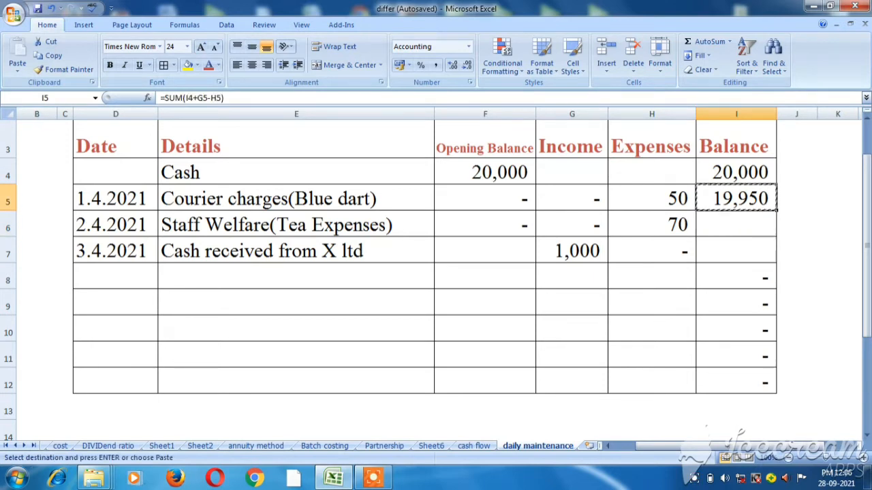
left_click(735, 225)
left_click_drag(735, 225, 736, 381)
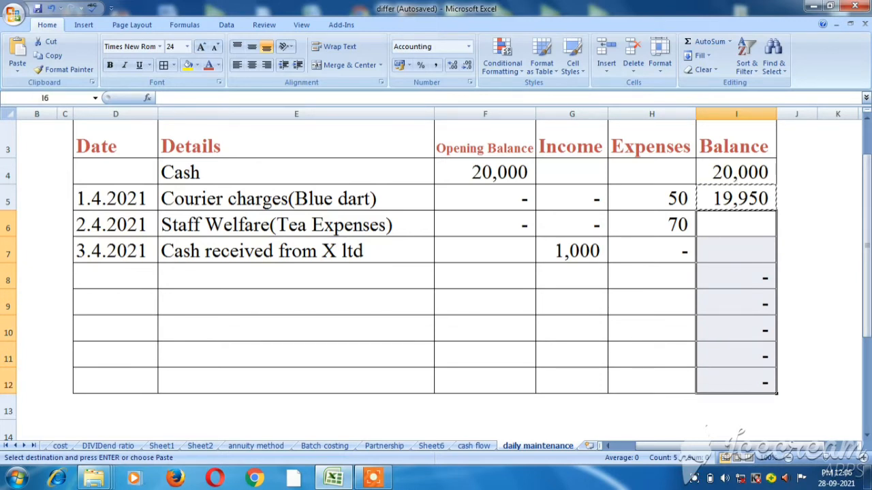
key("ctrl+v")
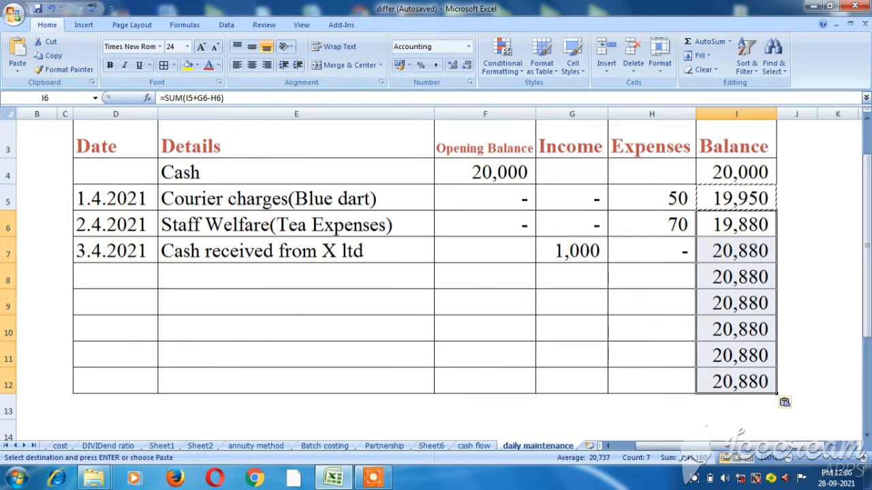
Step: Start the row 8 entry with the date 3.4.2021 and the details "Auto Fare"
key("Up")
key("Down")
key("Down")
key("Down")
key("Left")
key("Left")
key("Left")
key("Left")
key("Left")
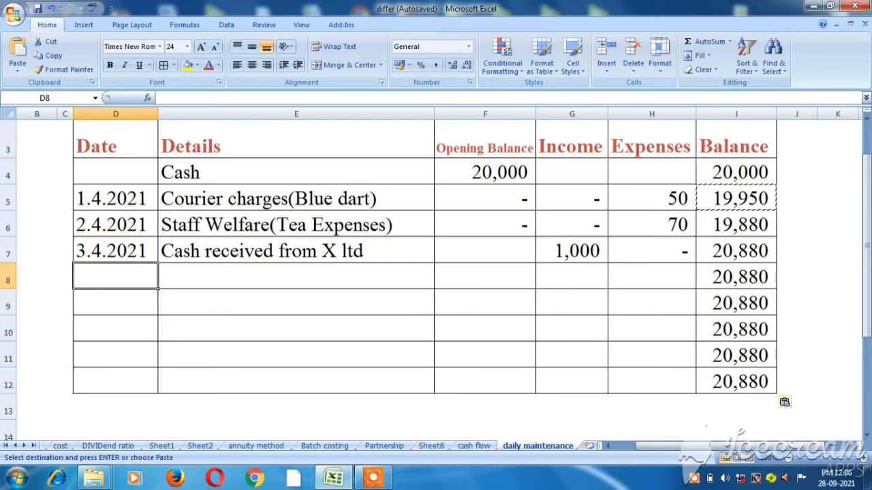
type("3.4")
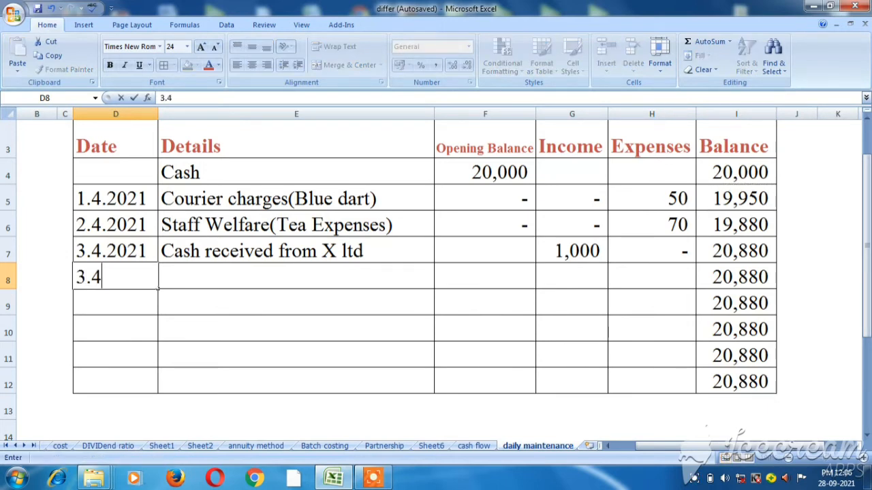
type(".2021")
key("Tab")
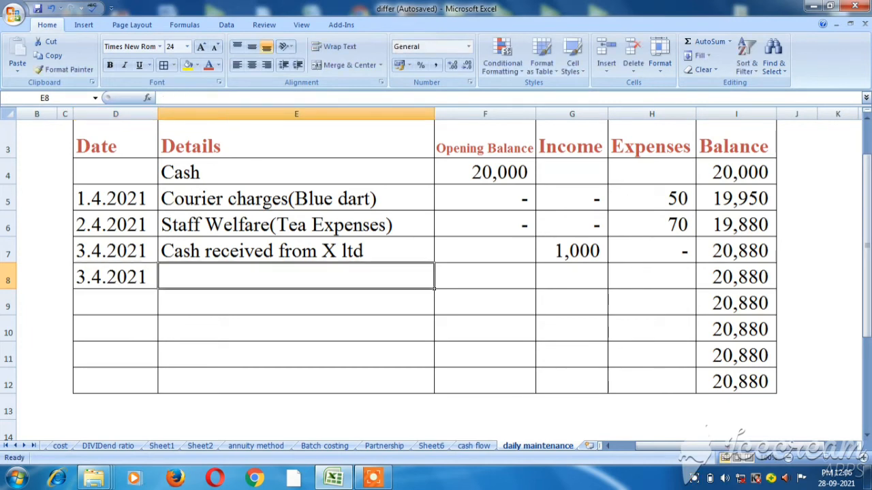
type("Auto")
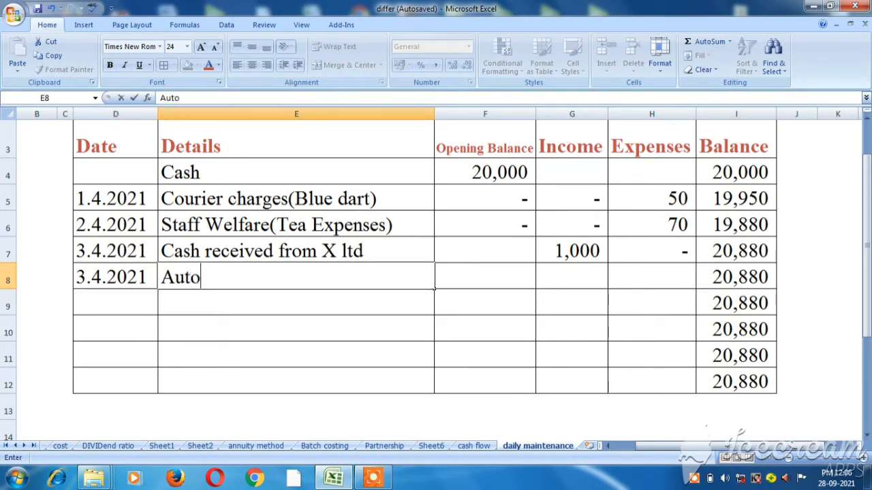
type(" Fare")
key("Tab")
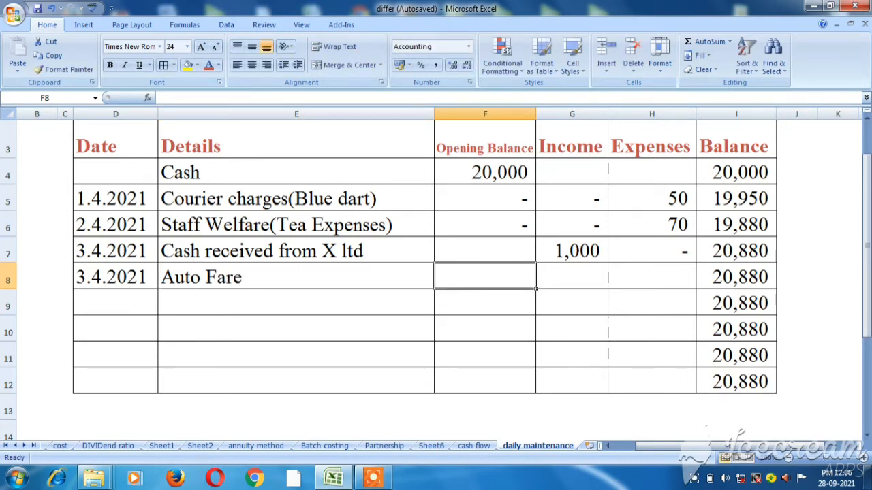
Step: Enter 0 as the income and 100 as the expense for the auto fare in row 8
key("Tab")
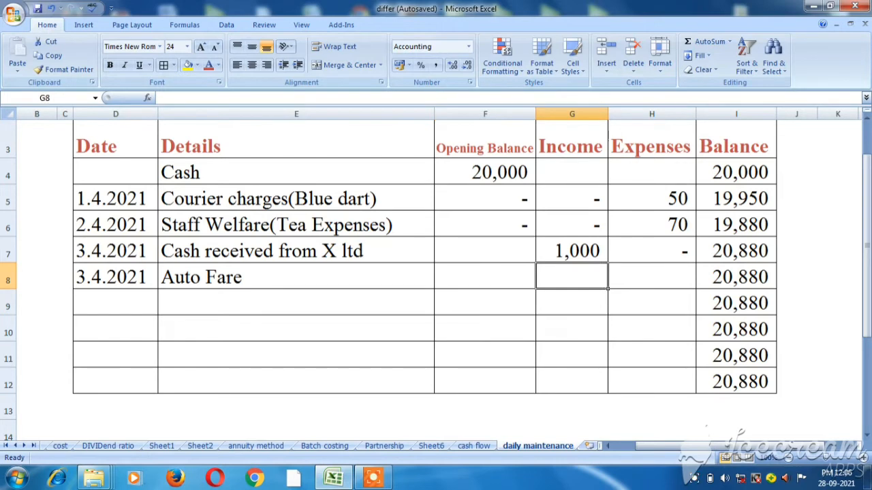
type("0")
key("Tab")
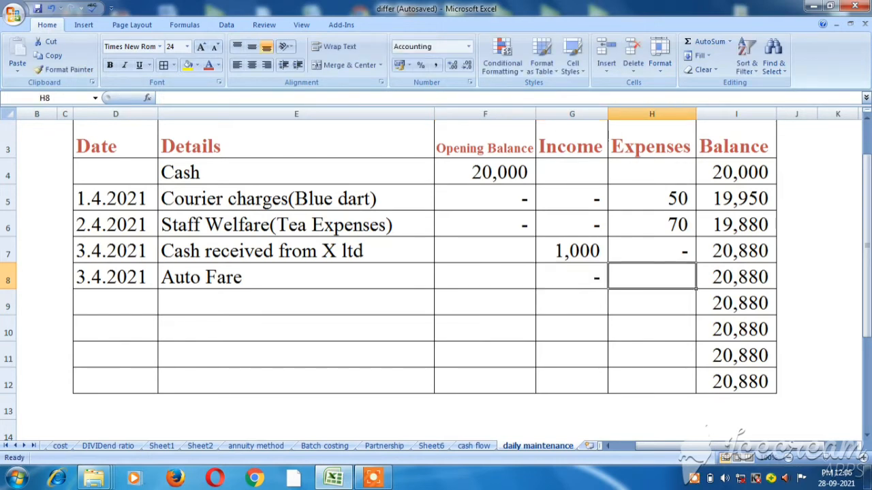
type("100")
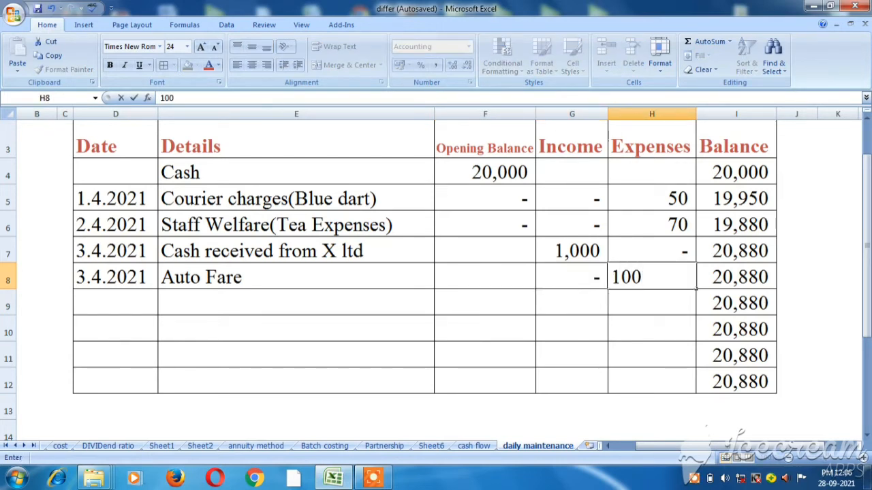
key("Return")
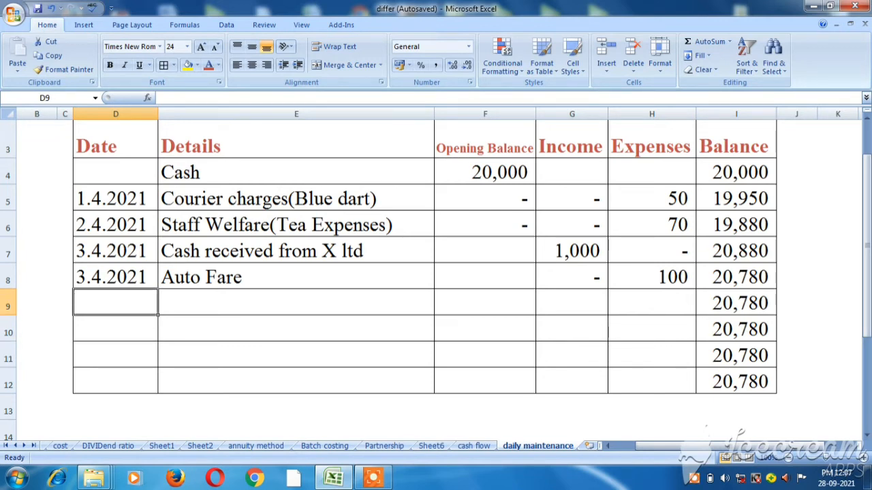
Step: Start the row 9 entry with the date 4.4.2021 and the details "Stationery exp."
type("4.4.202")
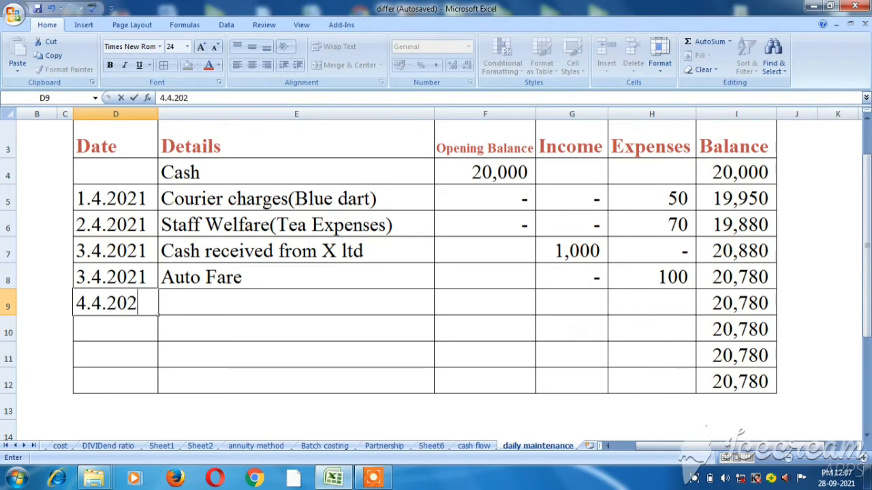
type("1")
key("Return")
key("Up")
key("Right")
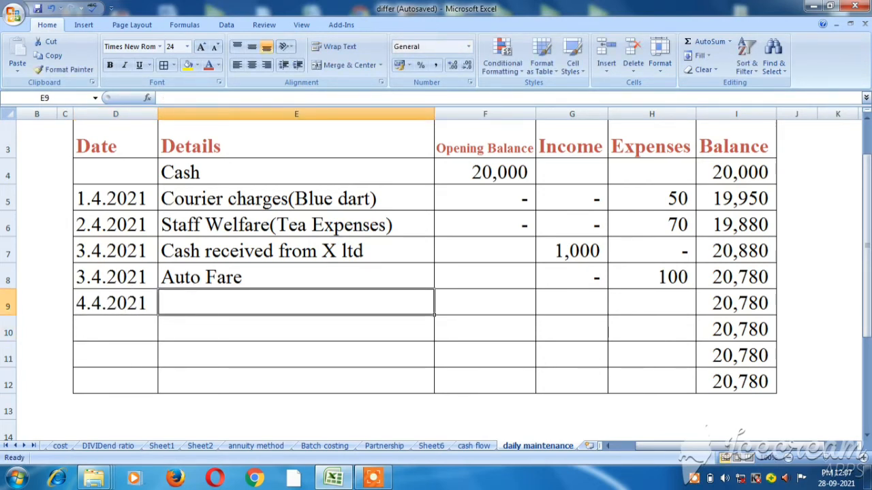
type("Sta")
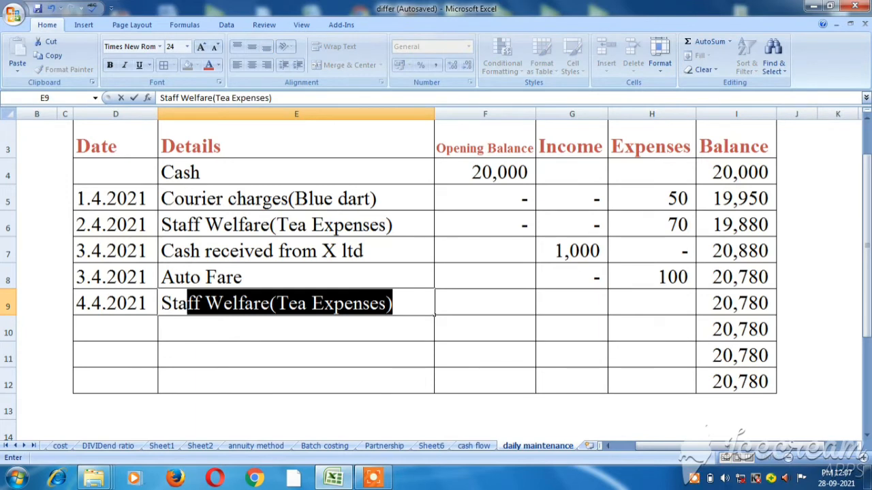
type("tionery")
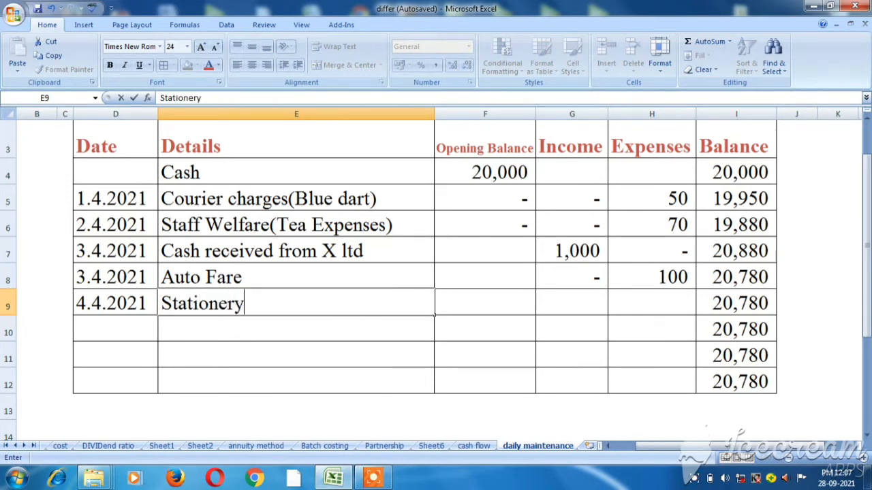
type(" exp")
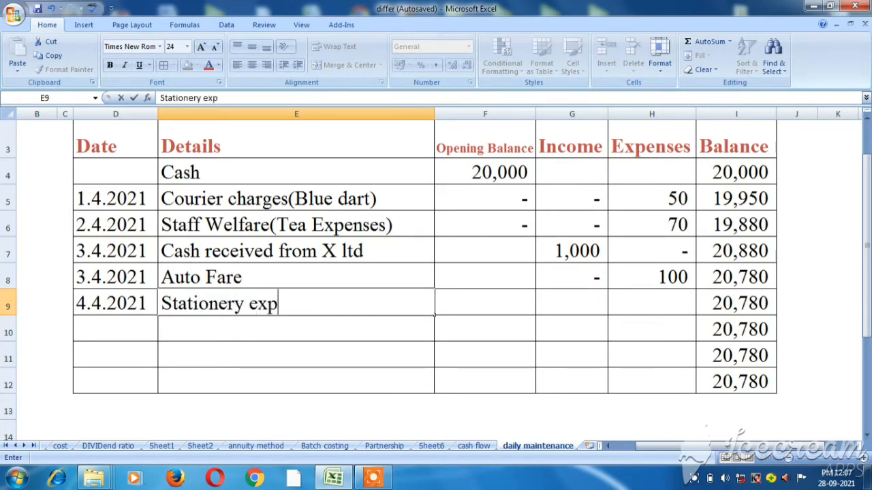
type(".")
key("Tab")
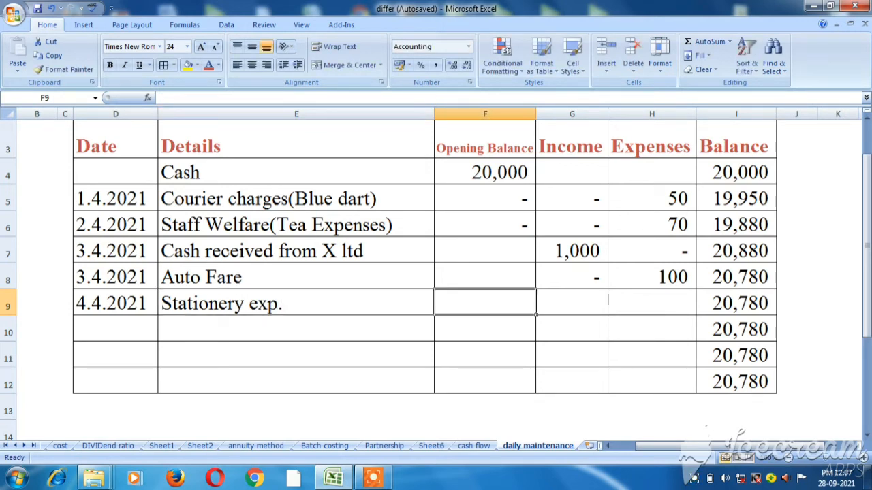
Step: Enter 0 as the income and 150 as the expense for the stationery in row 9
key("Tab")
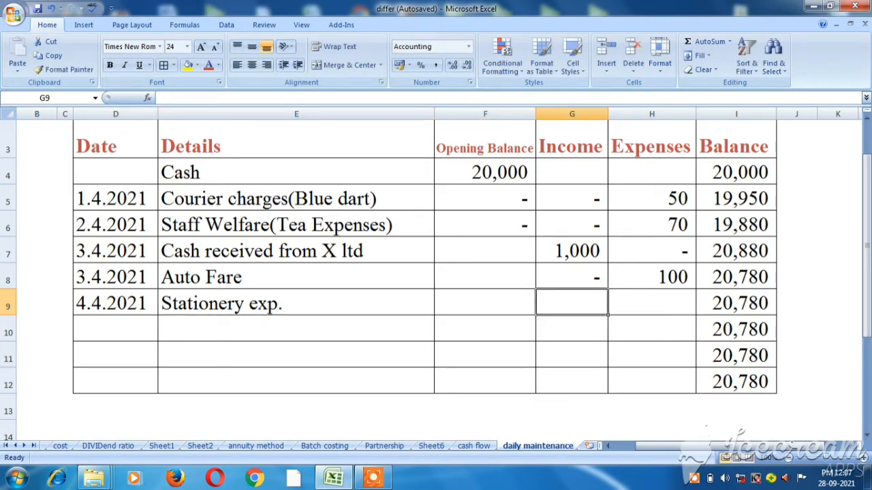
type("0")
key("Tab")
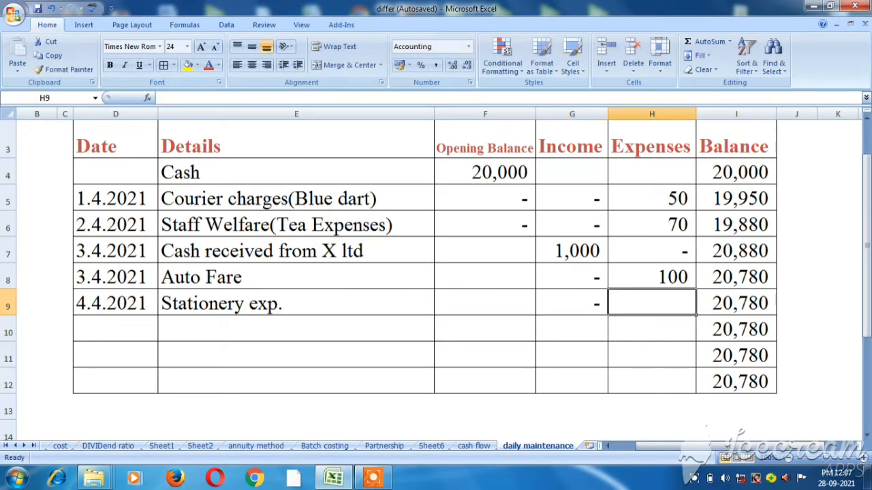
type("150")
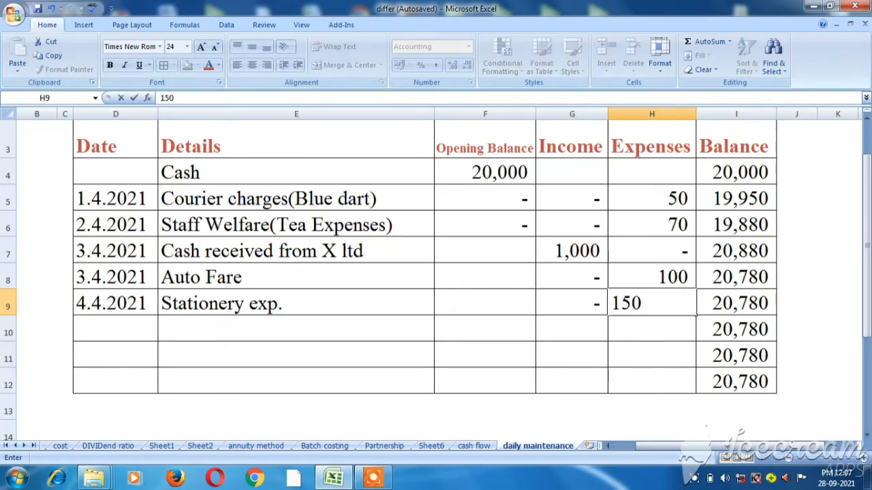
key("Return")
key("Down")
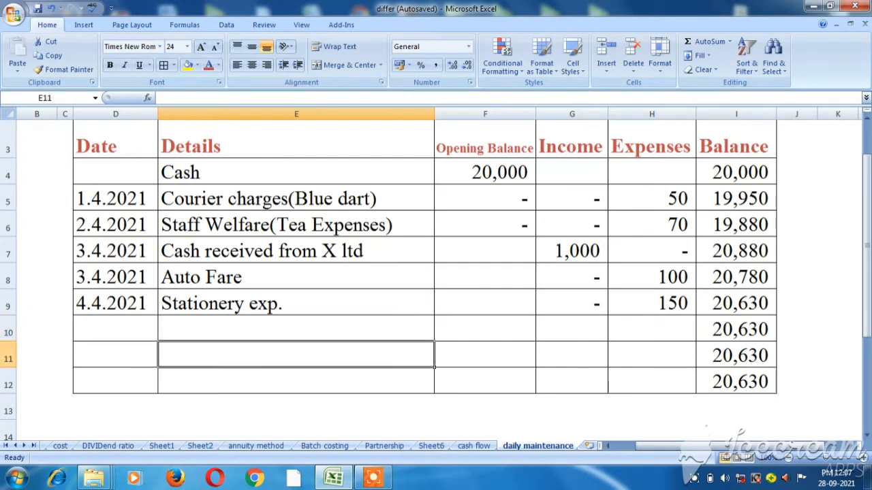
Step: Start the row 10 entry with the date 5.4.2021 and the details "Cash received from janagi ltd"
key("Left")
key("Up")
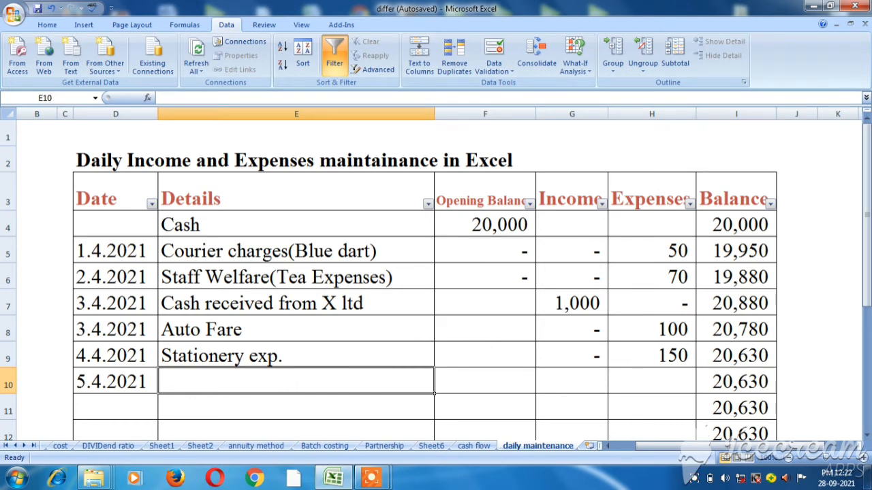
type("C")
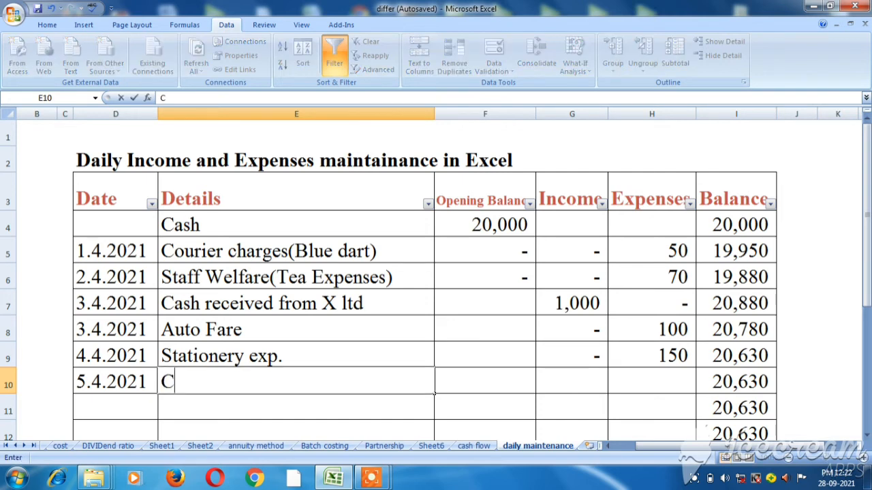
type("ash r")
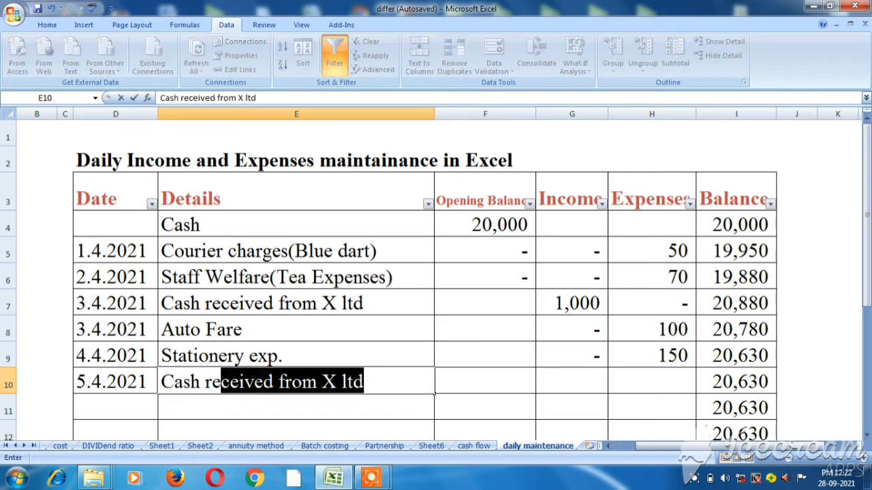
type("ecei")
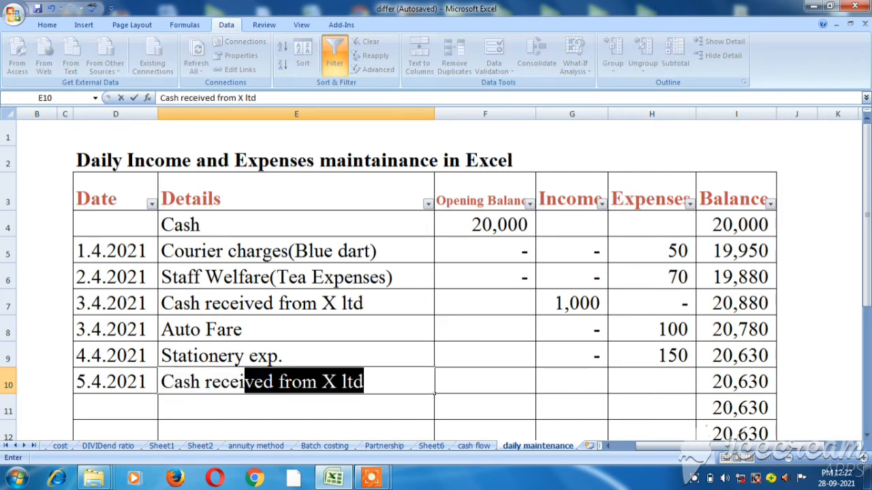
type("ved fr")
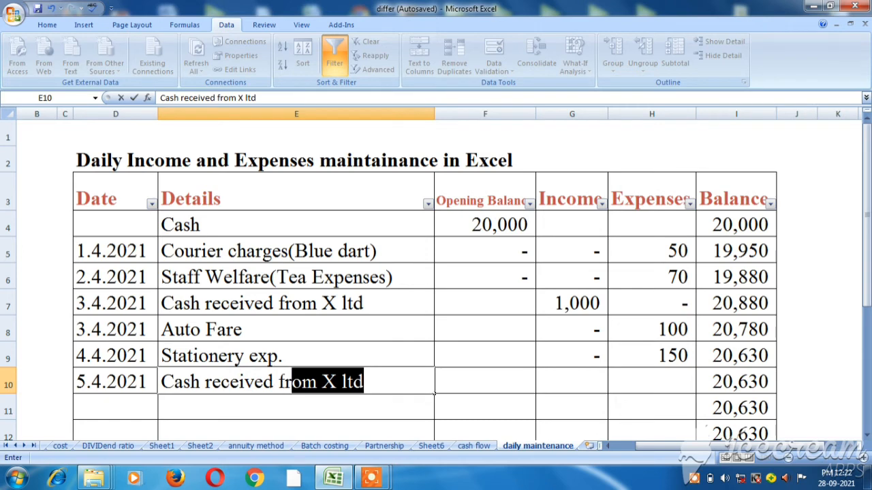
type("om ")
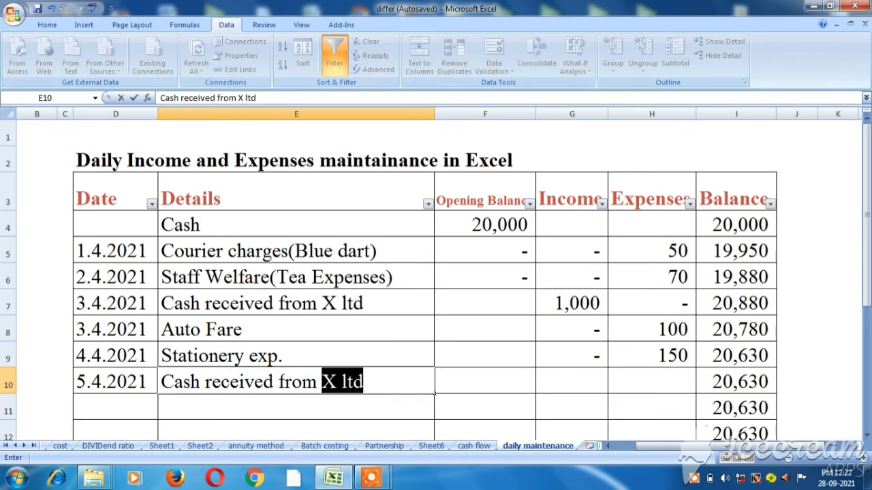
type("jana")
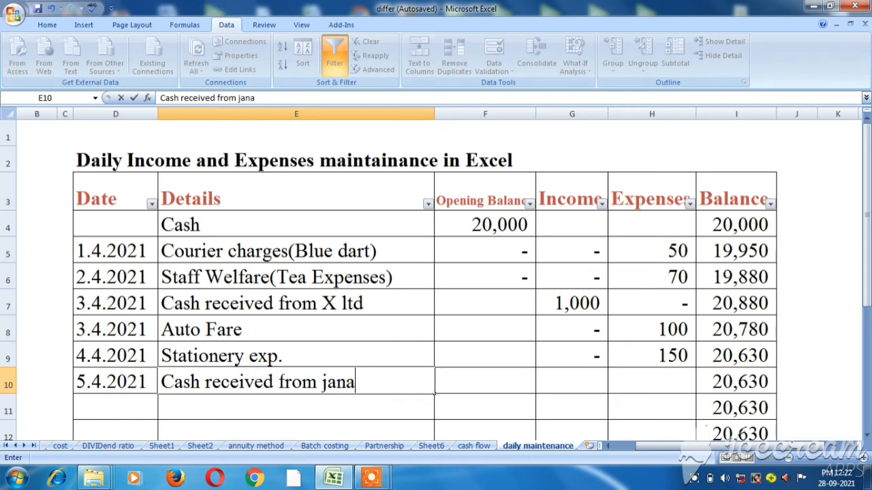
type("gi ltd")
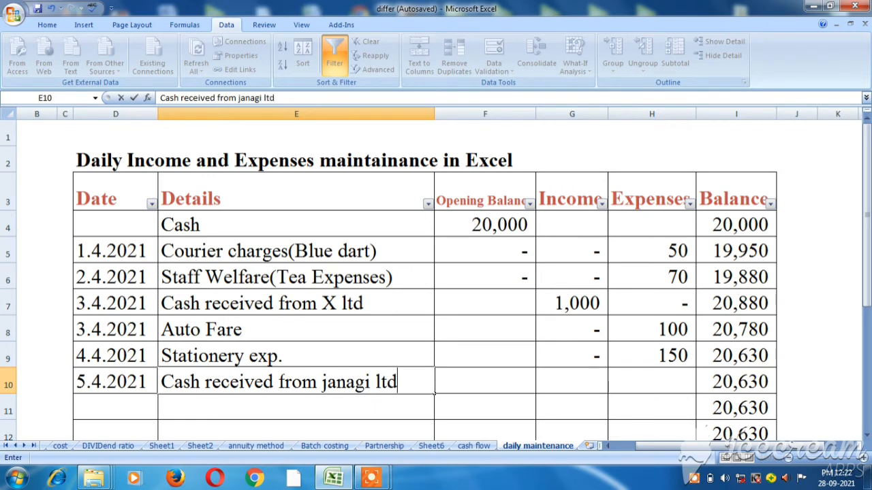
Step: Enter 2000 as the income for the cash received in row 10
key("Tab")
key("Tab")
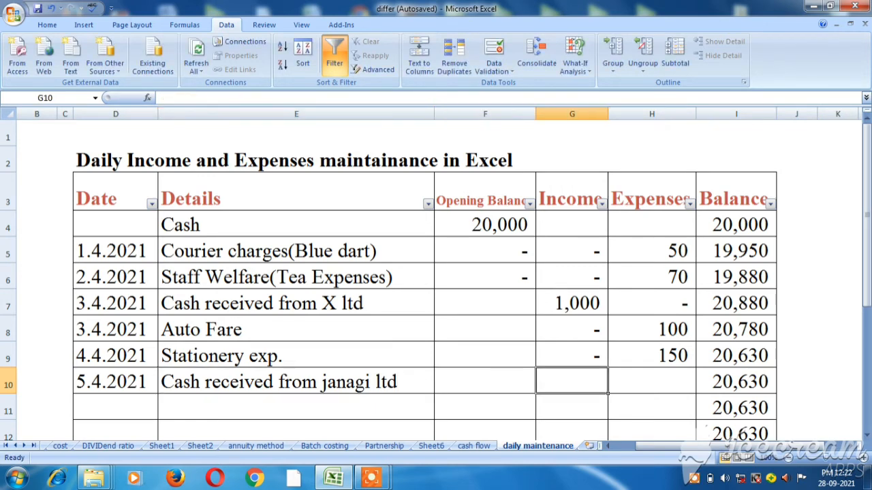
type("2000")
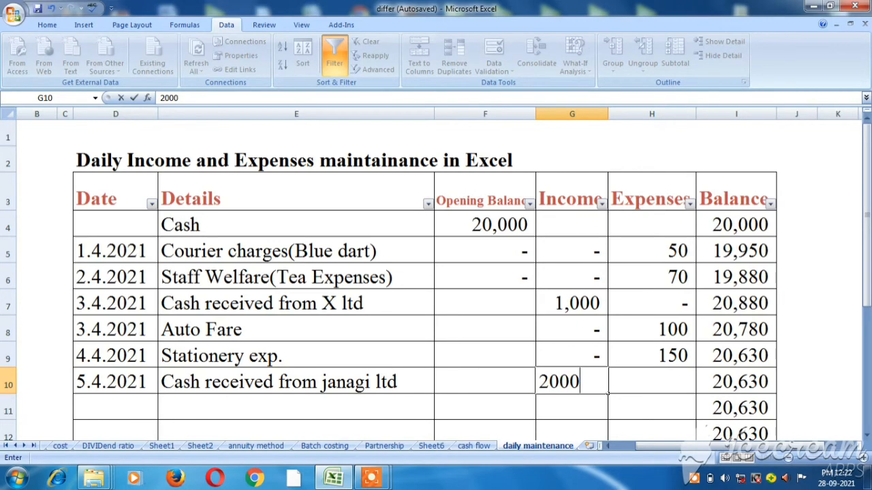
key("Return")
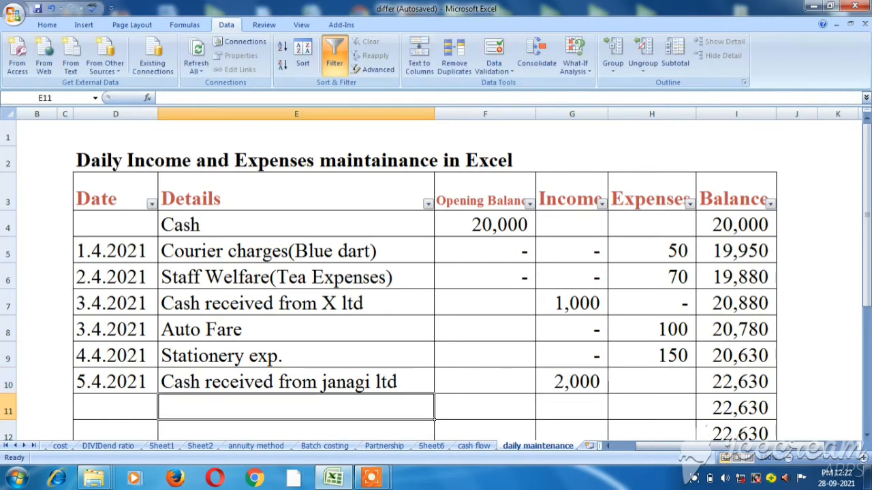
Step: Examine the running balance of the row 10 entry and the balance formula copied into row 11
key("Down")
key("Up")
key("Up")
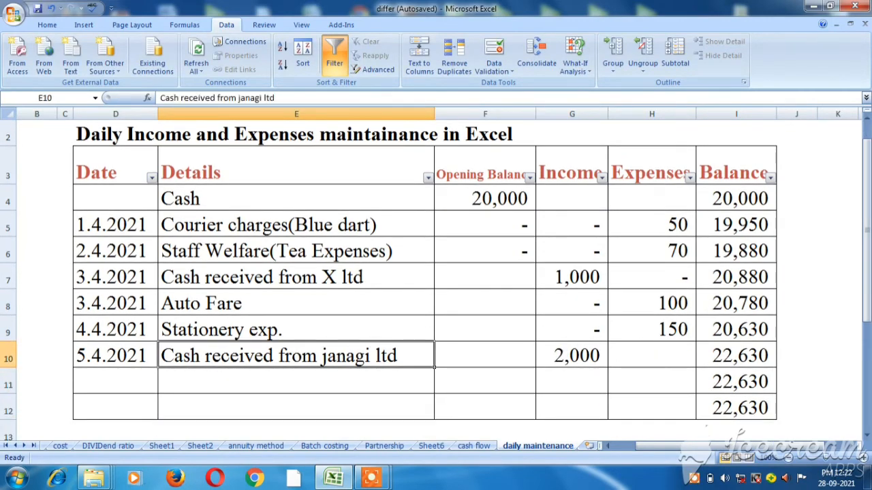
key("Right")
key("Right")
key("Right")
key("Right")
key("Down")
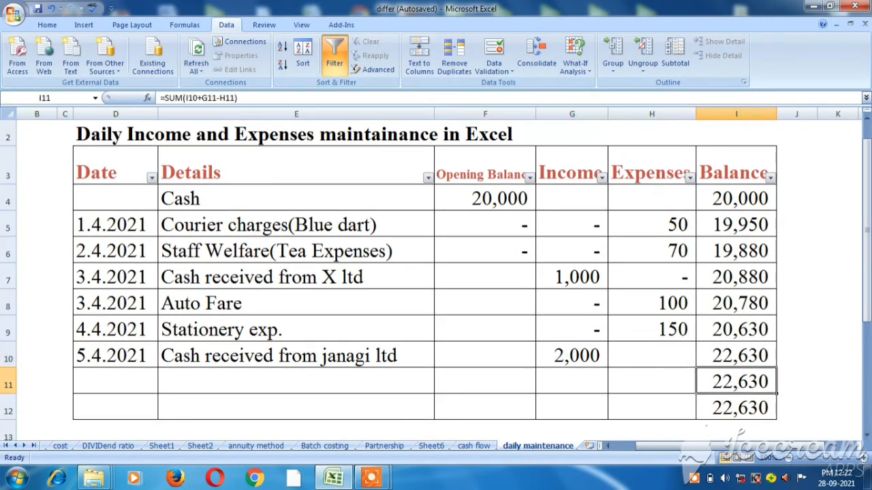
key("Left")
key("Left")
key("Left")
key("Left")
key("Left")
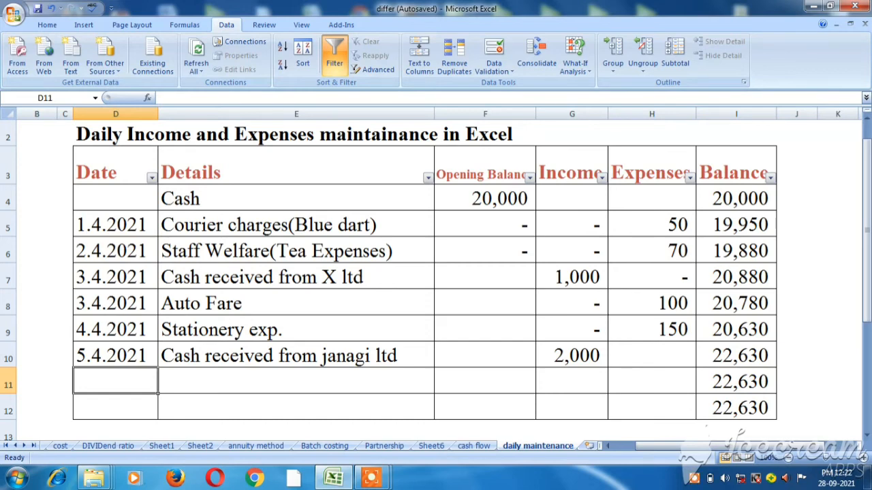
Step: Remove the filter from the table's header row and apply it again
left_click(113, 165)
key("alt")
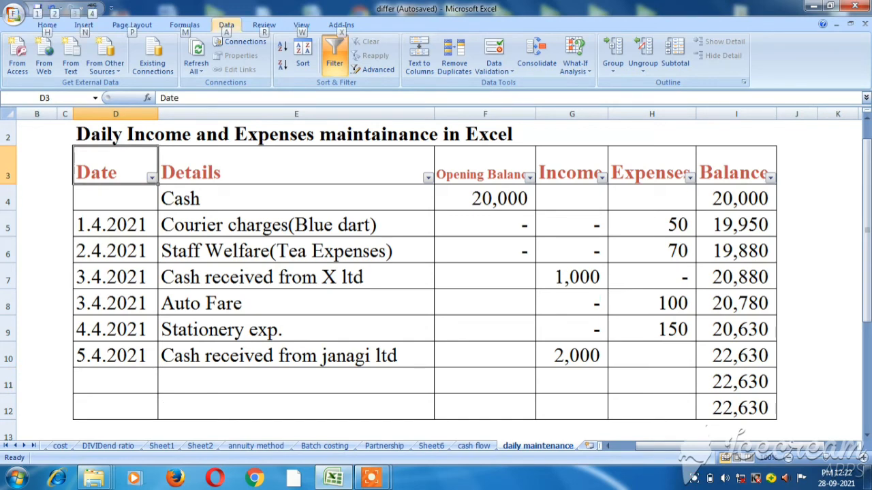
key("a")
key("t")
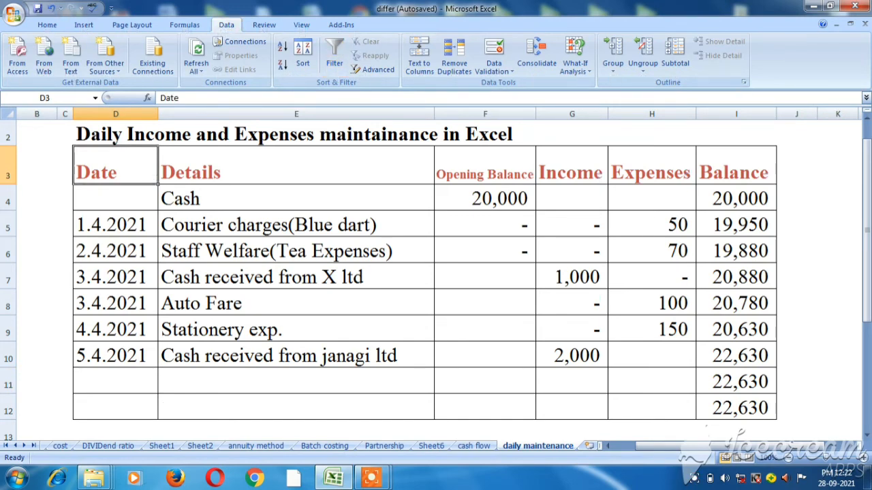
key("alt")
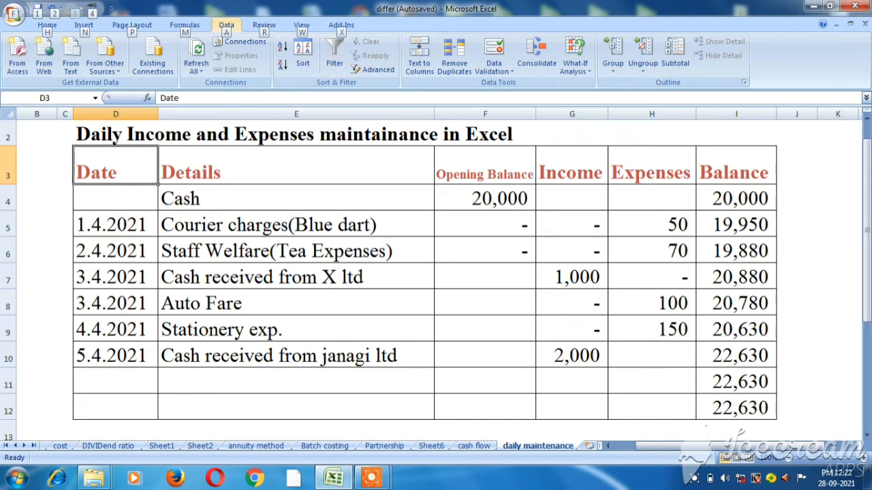
key("a")
key("t")
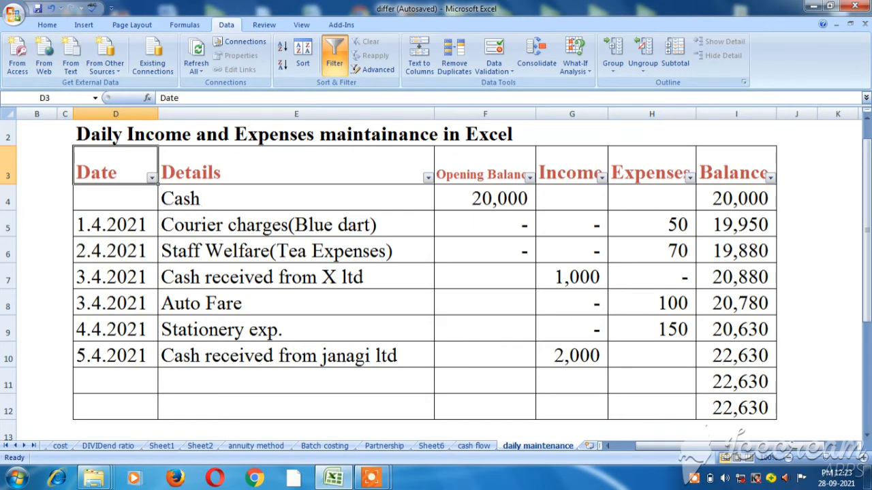
Step: Filter the Date column to show only 2.4.2021 and review that day's entry
left_click(151, 177)
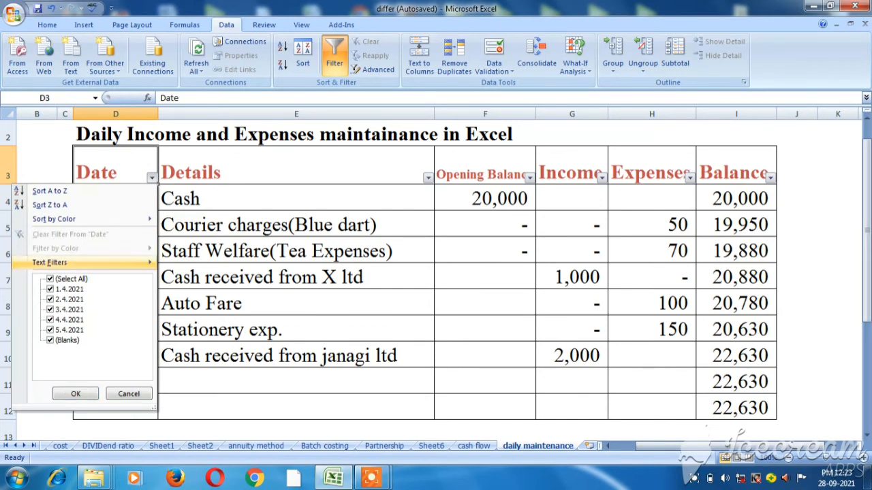
left_click(51, 280)
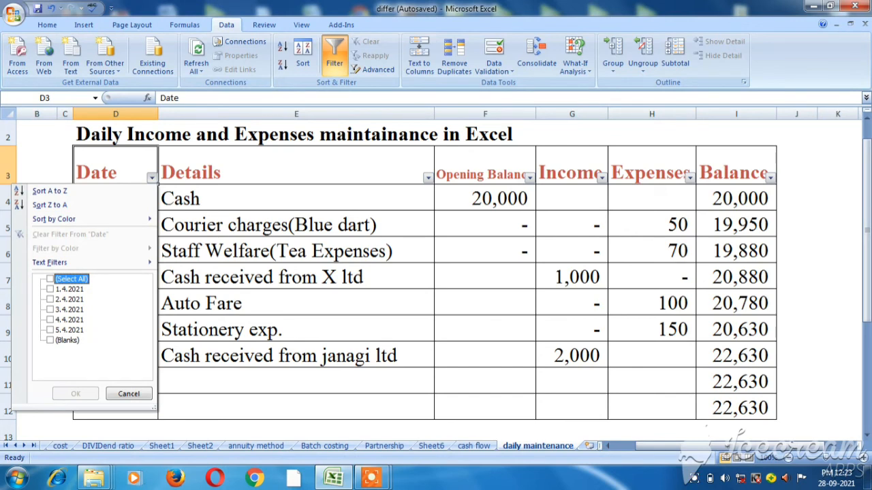
left_click(50, 300)
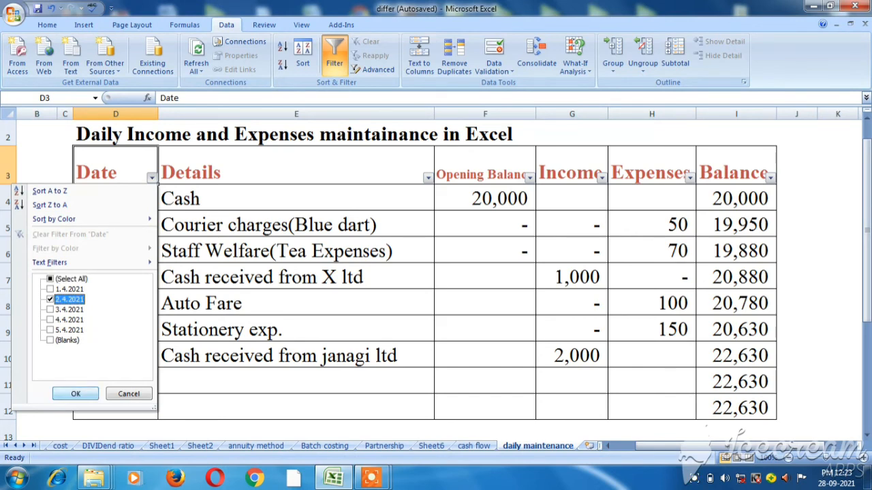
left_click(75, 394)
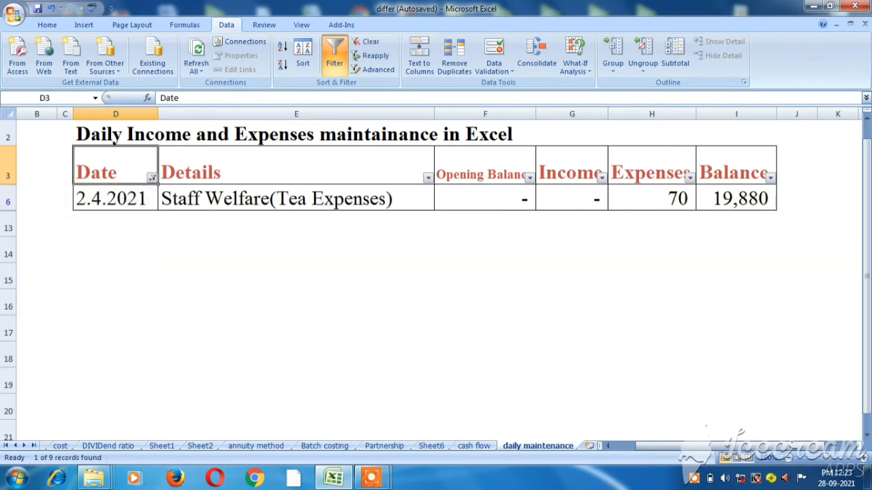
left_click(115, 199)
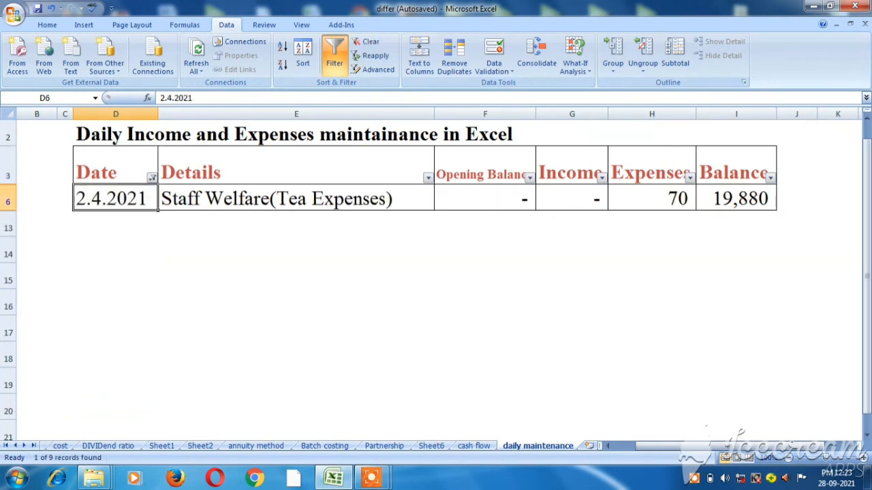
left_click(295, 198)
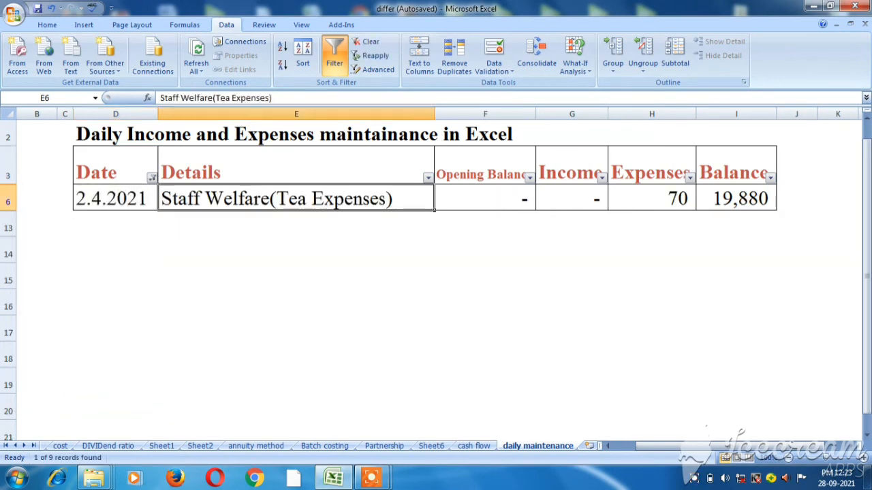
Step: Turn off the filter on the header row to show all entries again
left_click(152, 177)
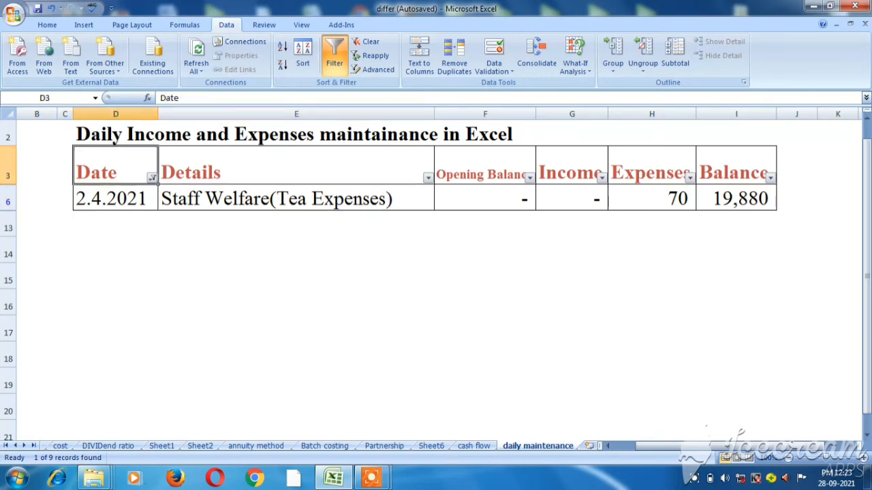
key("alt")
key("a")
key("t")
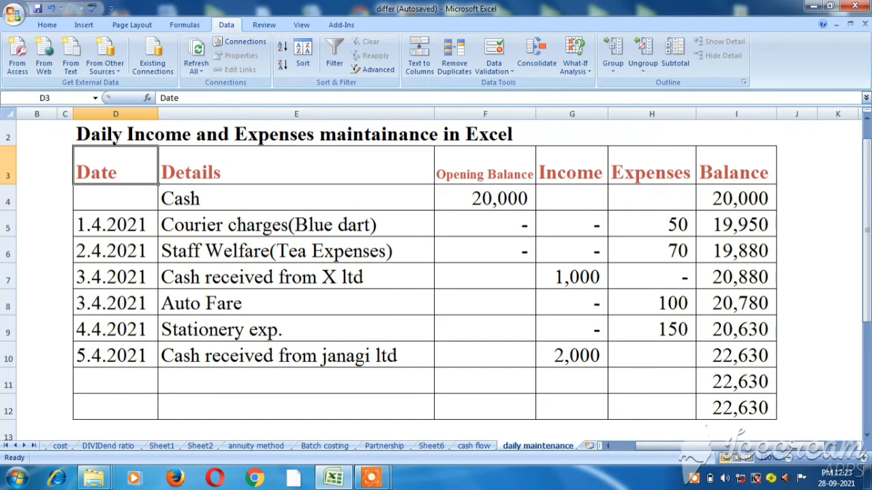
key("Up")
key("Up")
key("Down")
key("Down")
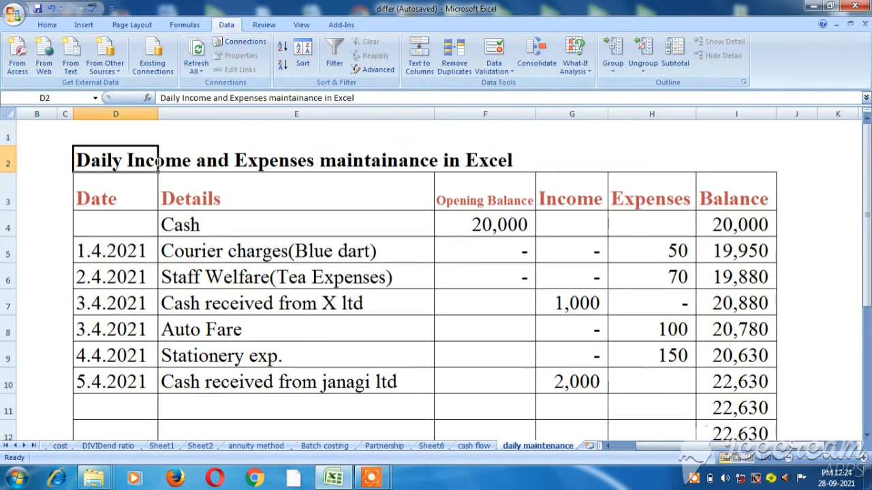